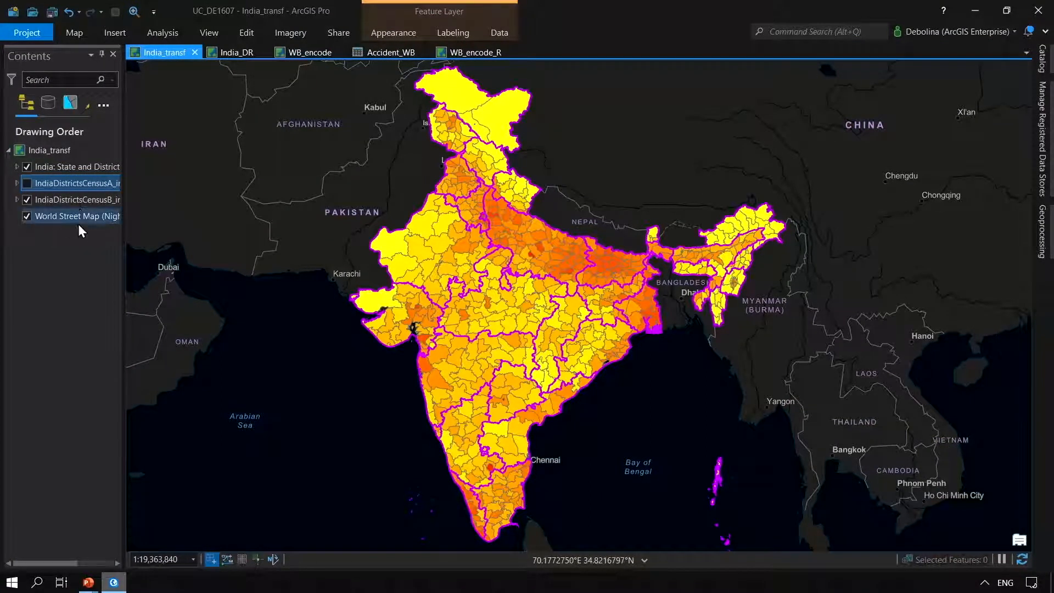
# Step: Open the Data Engineering view for the IndiaDistrictsCensusA_inuse layer, dock it beside the map and widen it slightly
pyautogui.rightClick(76, 185)
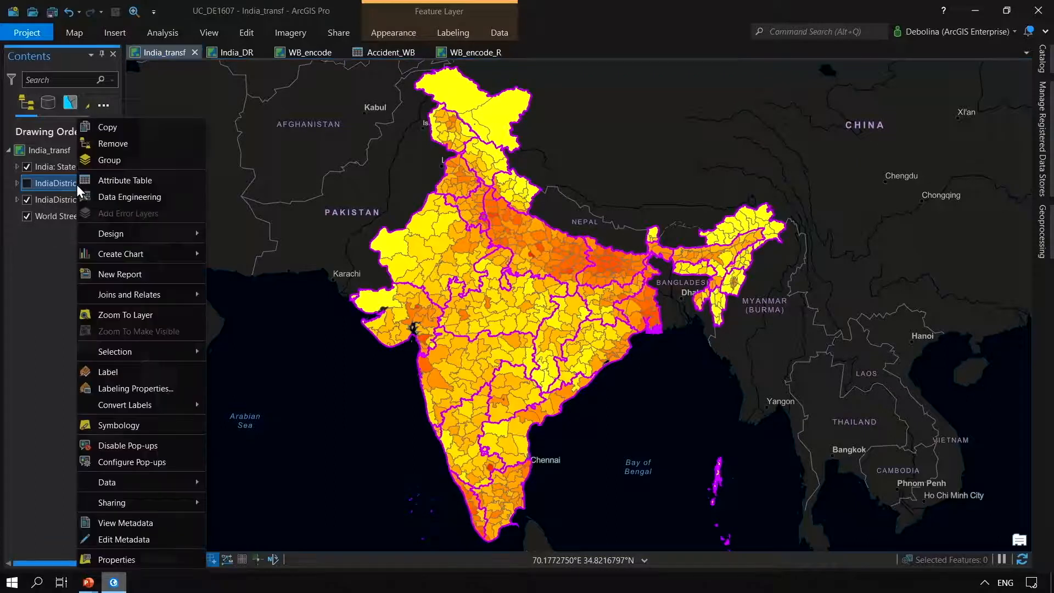
pyautogui.click(115, 197)
pyautogui.moveTo(180, 315); pyautogui.dragTo(608, 179)
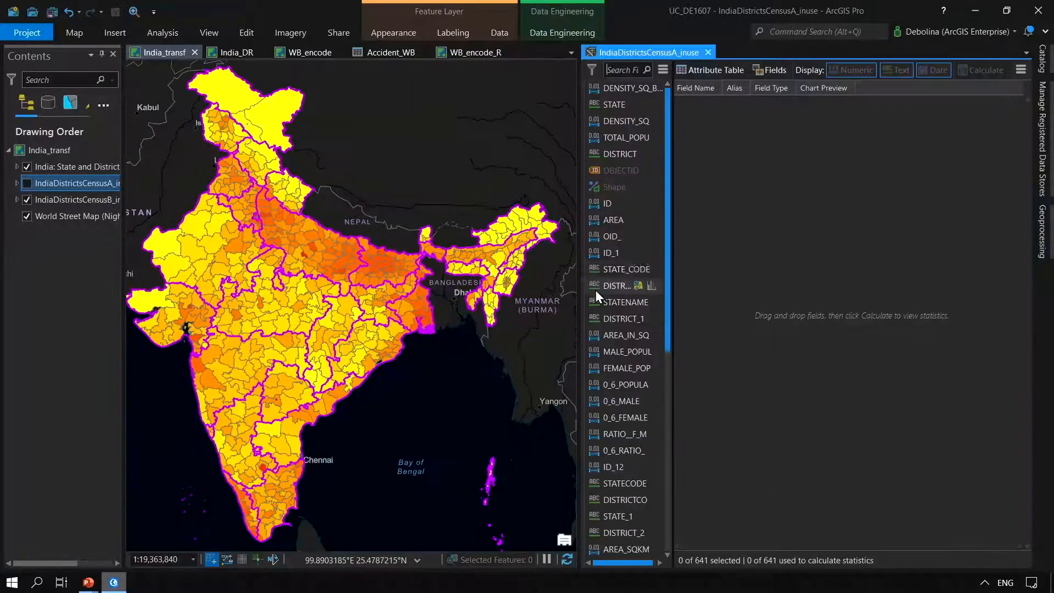
pyautogui.moveTo(578, 251); pyautogui.dragTo(563, 247)
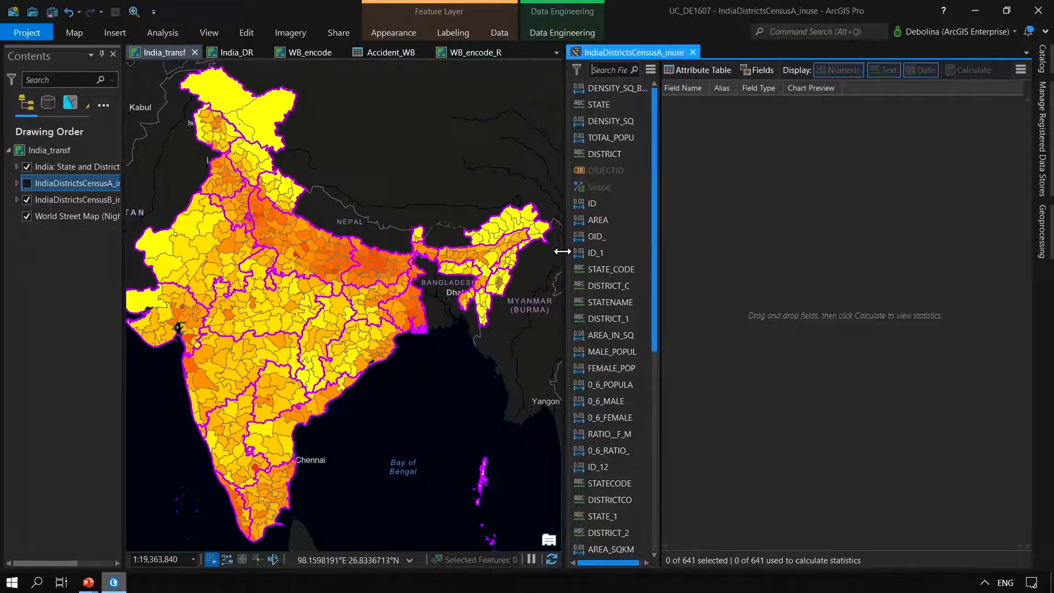
# Step: Add all fields of IndiaDistrictsCensusA_inuse to the statistics and calculate them
pyautogui.click(599, 141)
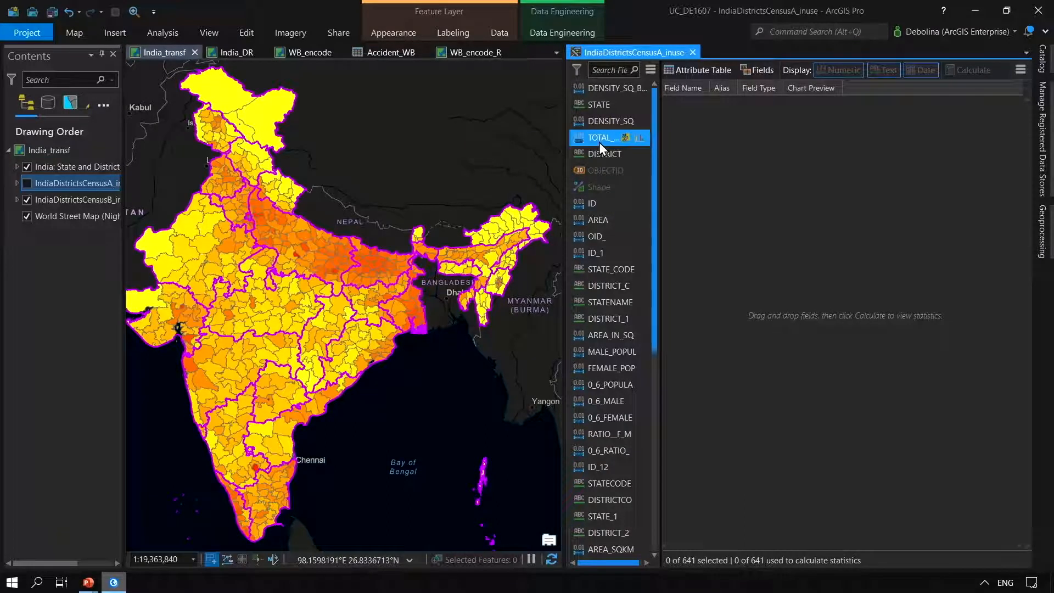
pyautogui.hotkey('ctrl', 'a')
pyautogui.scroll(-2, 598, 147)
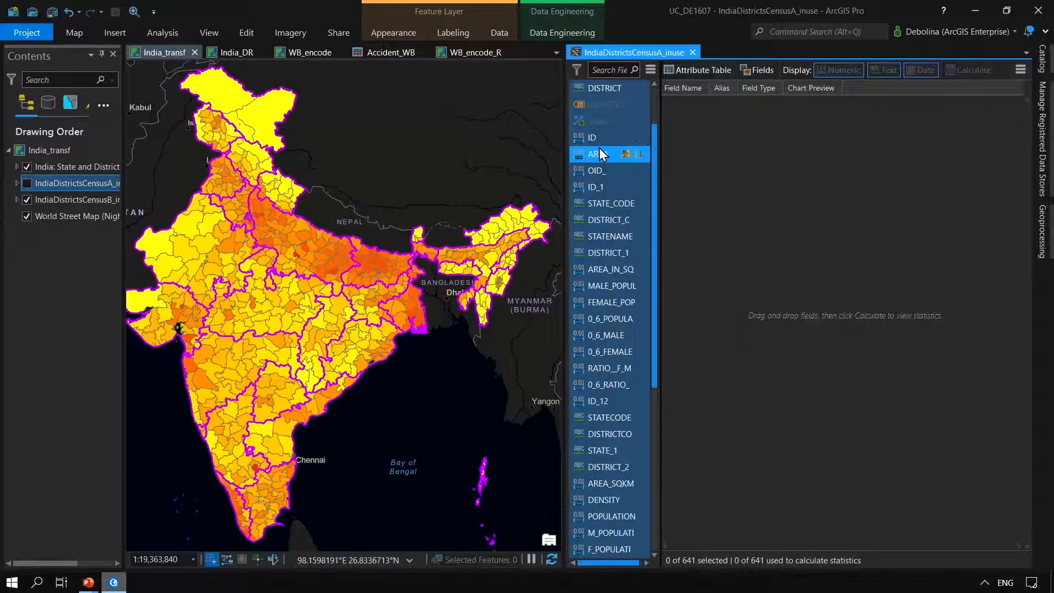
pyautogui.rightClick(603, 261)
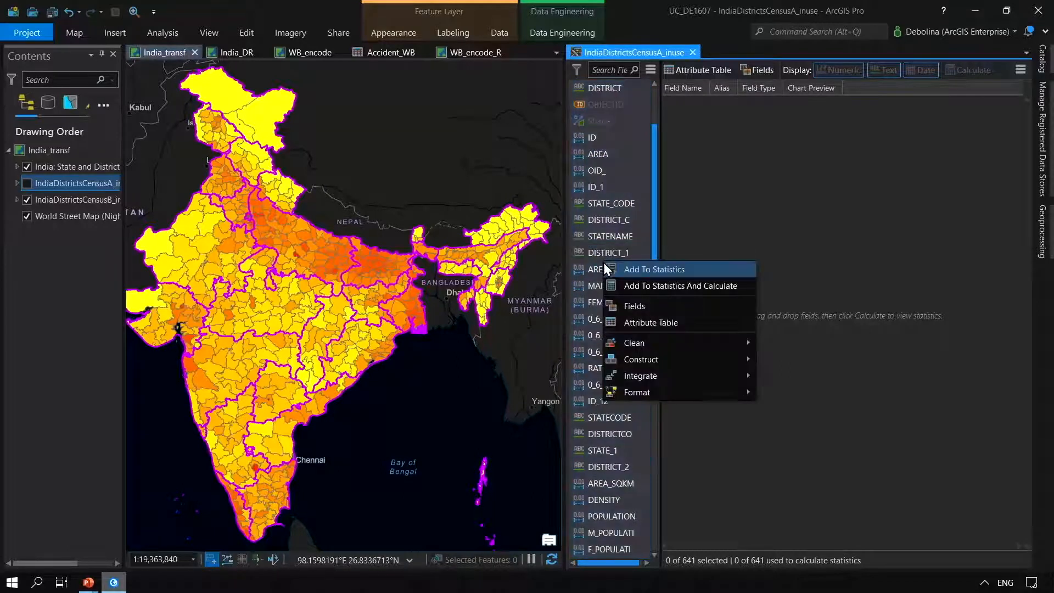
pyautogui.click(623, 285)
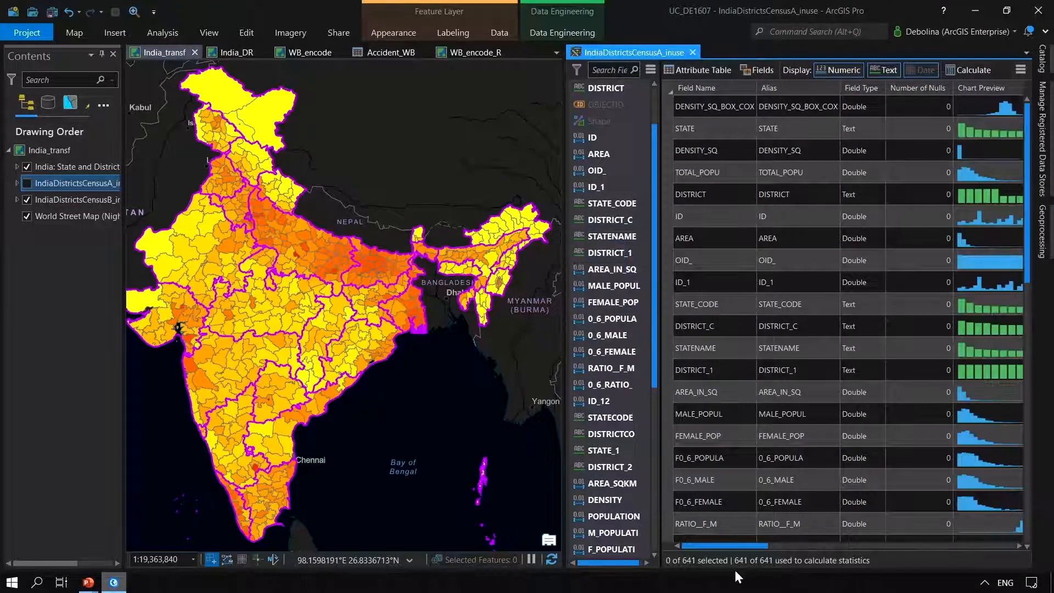
pyautogui.moveTo(703, 544); pyautogui.dragTo(671, 553)
# Step: Create a distribution chart of the DENSITY_SQ field and widen the chart view slightly
pyautogui.scroll(1, 597, 365)
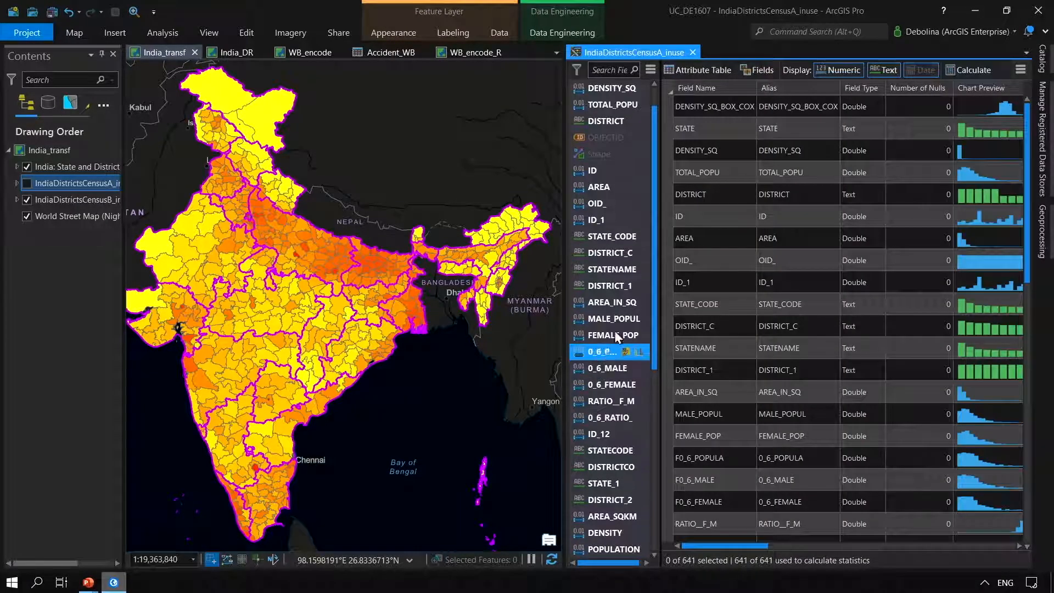
pyautogui.click(642, 88)
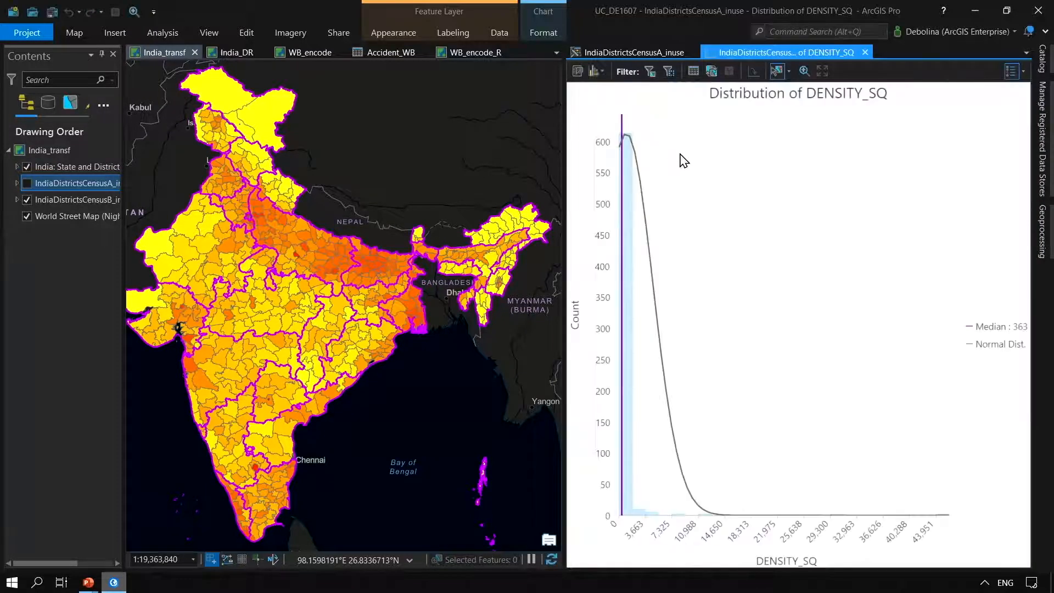
pyautogui.moveTo(564, 127); pyautogui.dragTo(554, 128)
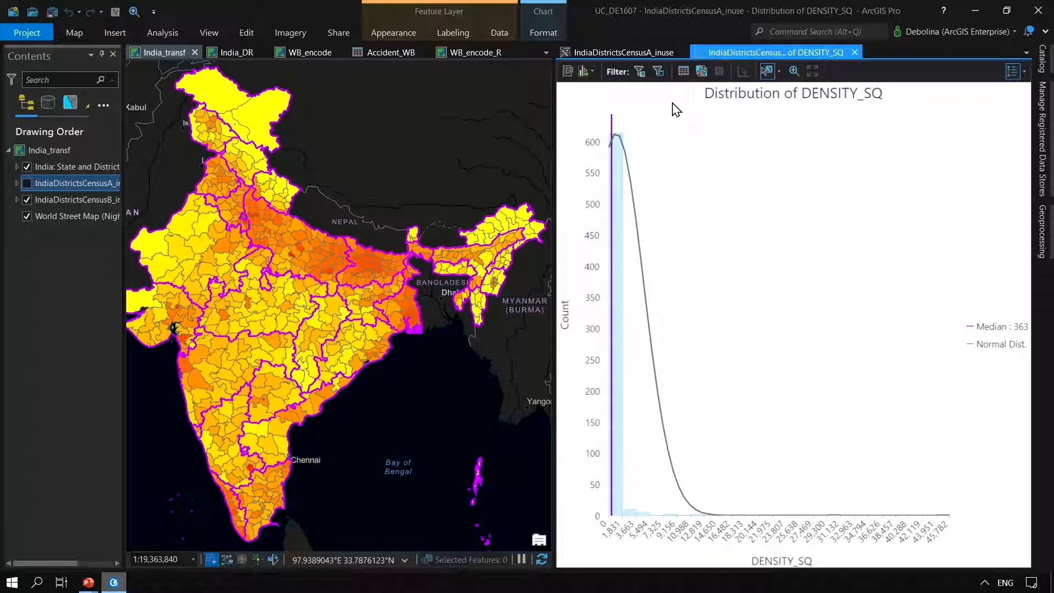
# Step: Examine the transformation methods that Transform Field offers for DENSITY_SQ, leaving the tool without running it
pyautogui.click(607, 53)
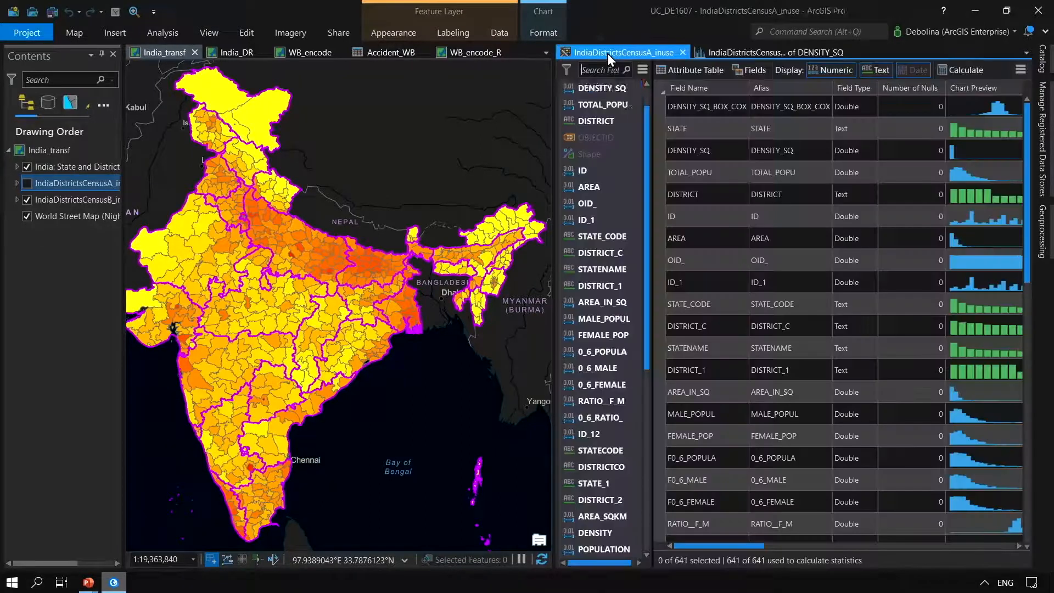
pyautogui.rightClick(592, 88)
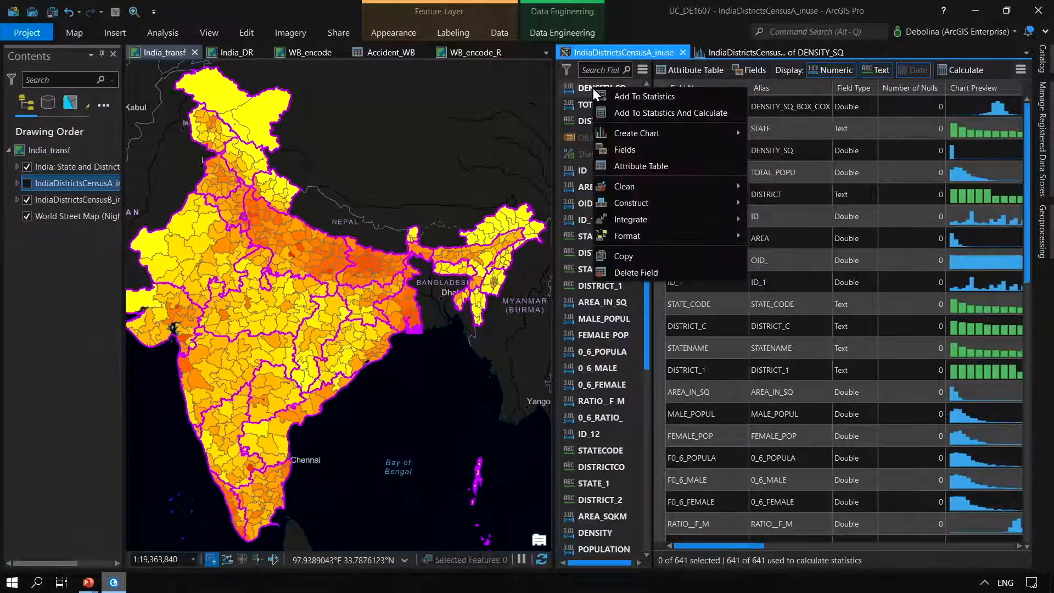
pyautogui.moveTo(657, 201)
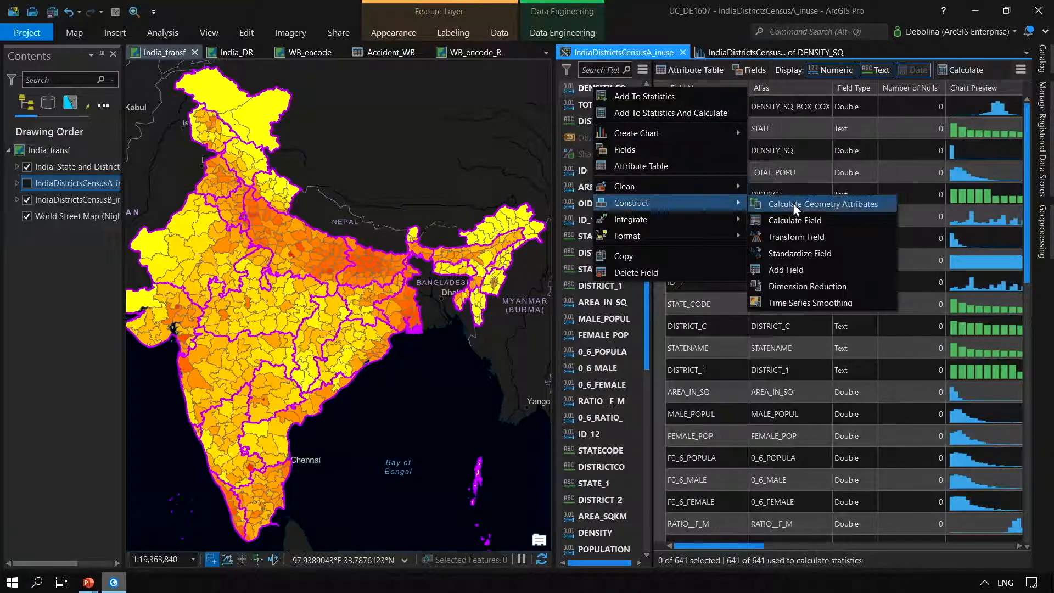
pyautogui.click(803, 236)
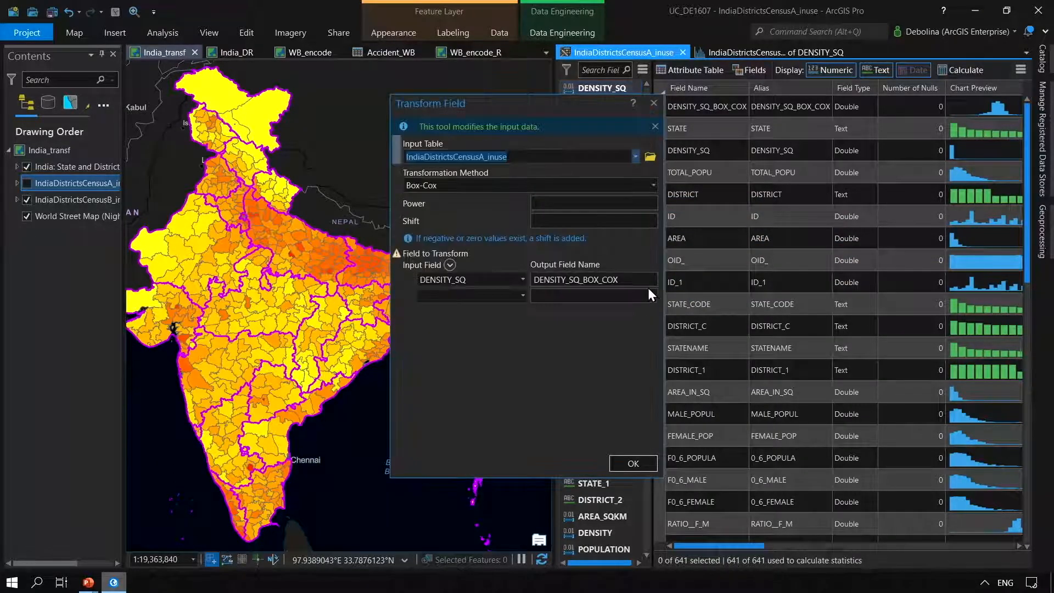
pyautogui.click(652, 185)
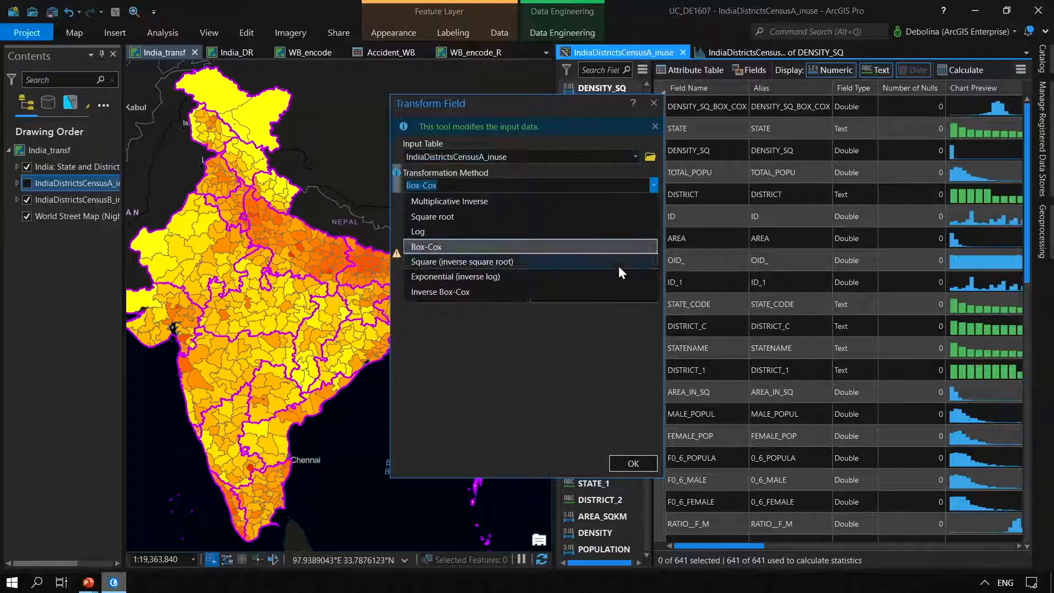
pyautogui.click(653, 101)
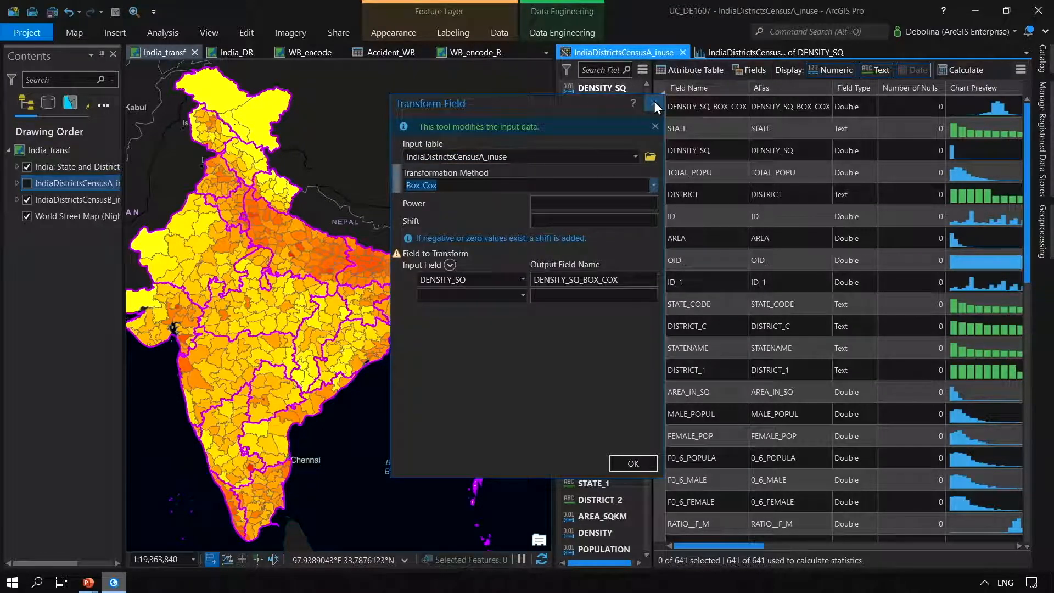
pyautogui.click(653, 104)
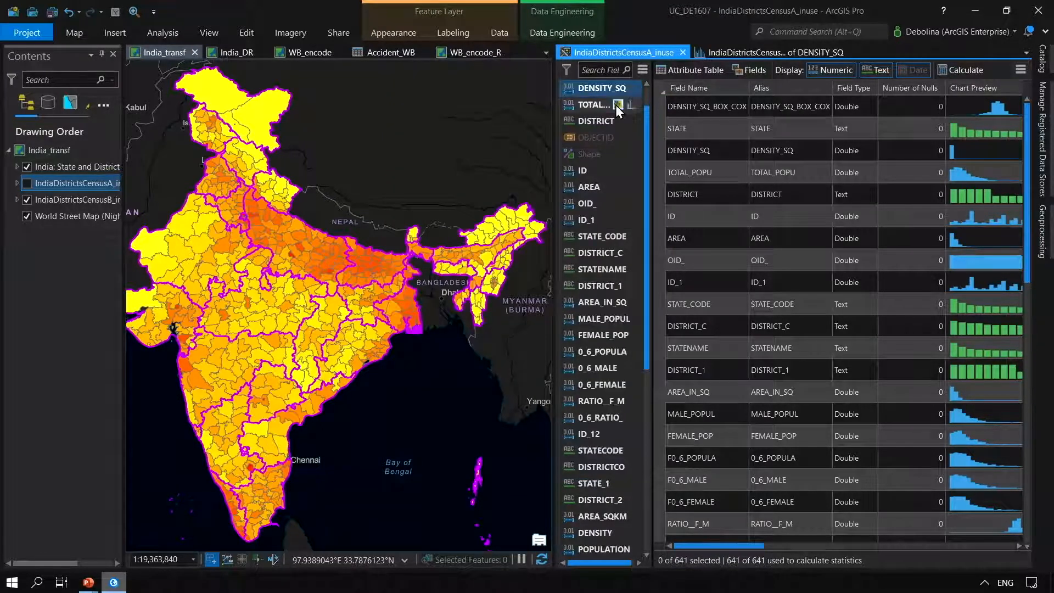
# Step: Create a distribution chart of DENSITY_SQ_BOX_COX, and close the IndiaDistrictsCensusA_inuse statistics view and the DENSITY_SQ chart
pyautogui.scroll(1, 615, 105)
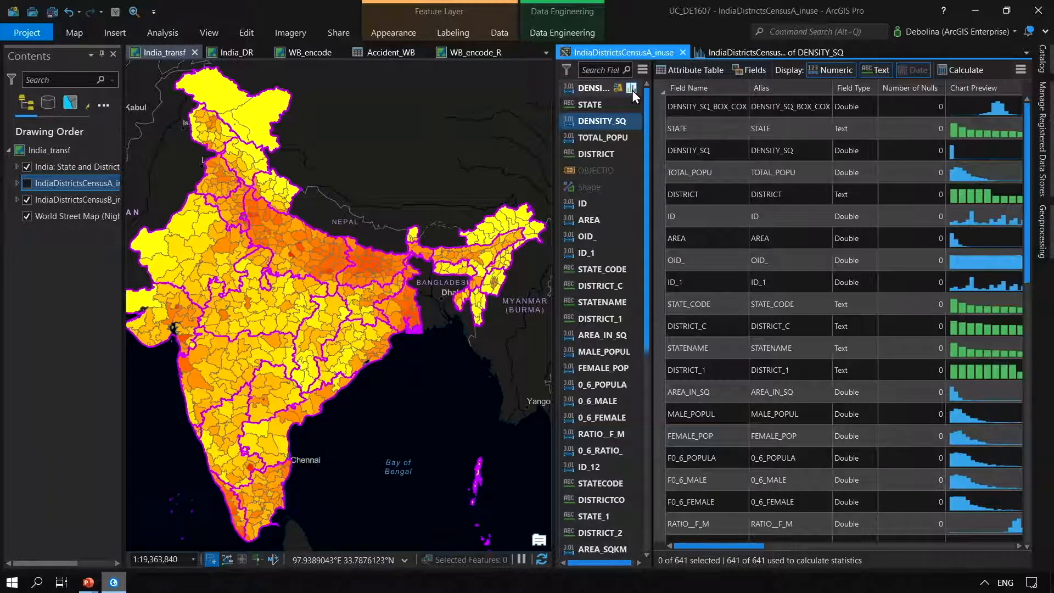
pyautogui.click(631, 90)
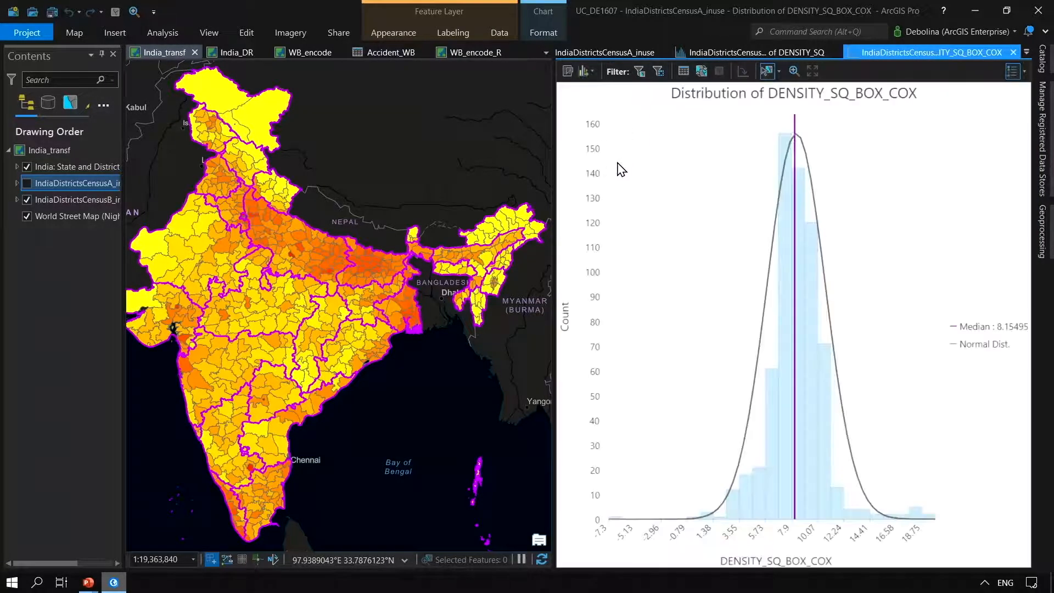
pyautogui.click(662, 52)
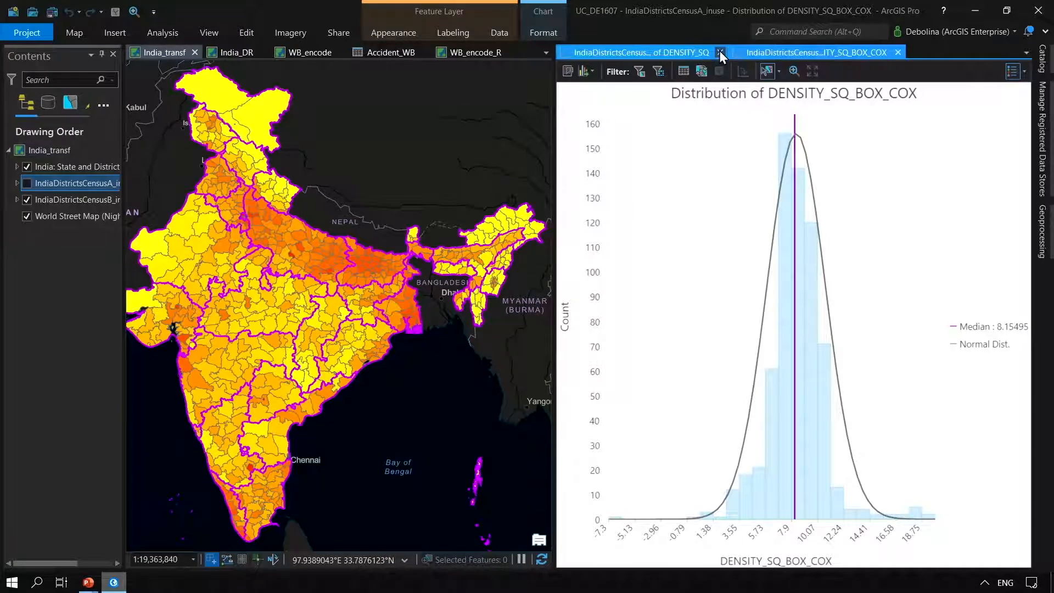
pyautogui.click(721, 52)
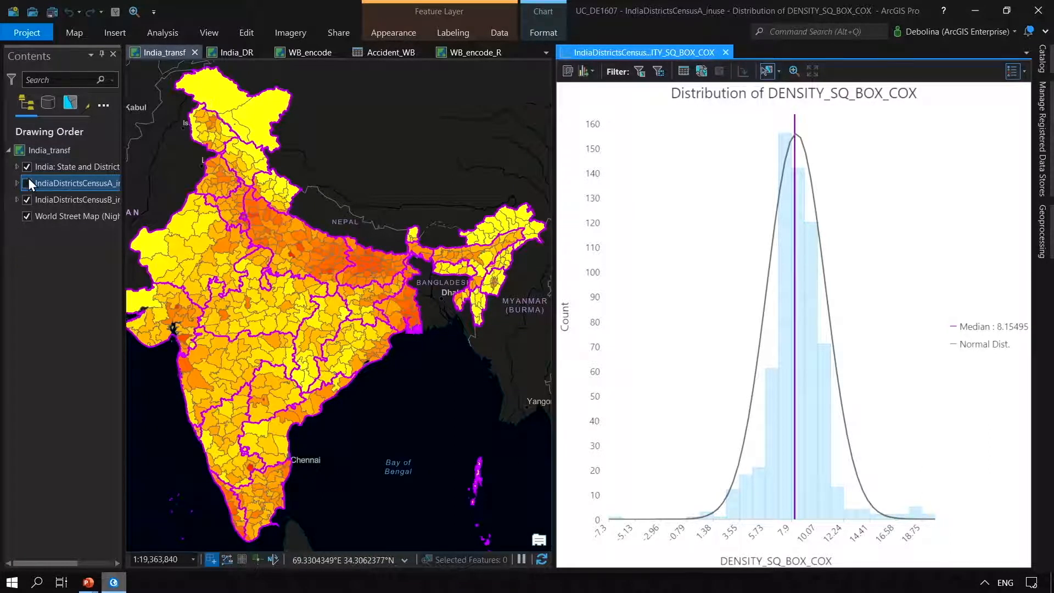
# Step: Turn on the IndiaDistrictsCensusA_inuse layer and flicker it at 500 ms to compare it with the census layer beneath
pyautogui.click(28, 179)
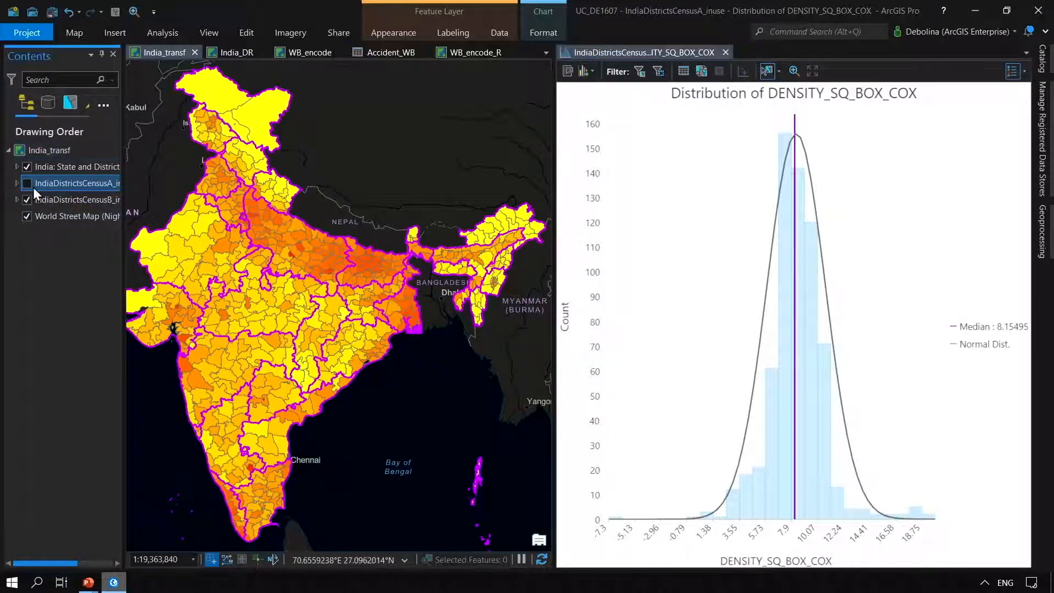
pyautogui.click(391, 33)
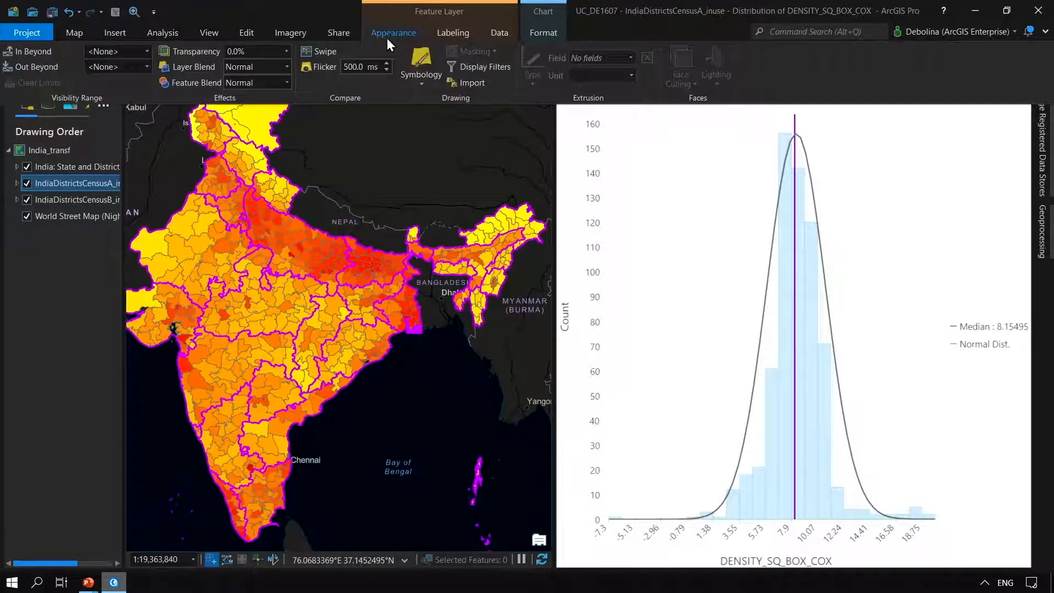
pyautogui.click(305, 68)
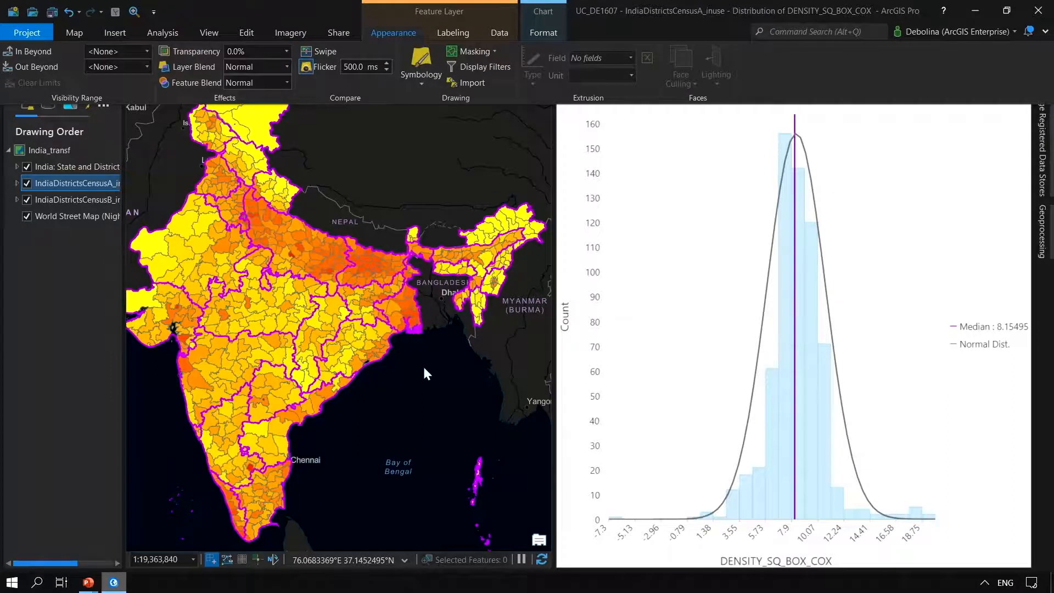
pyautogui.scroll(-2, 427, 366)
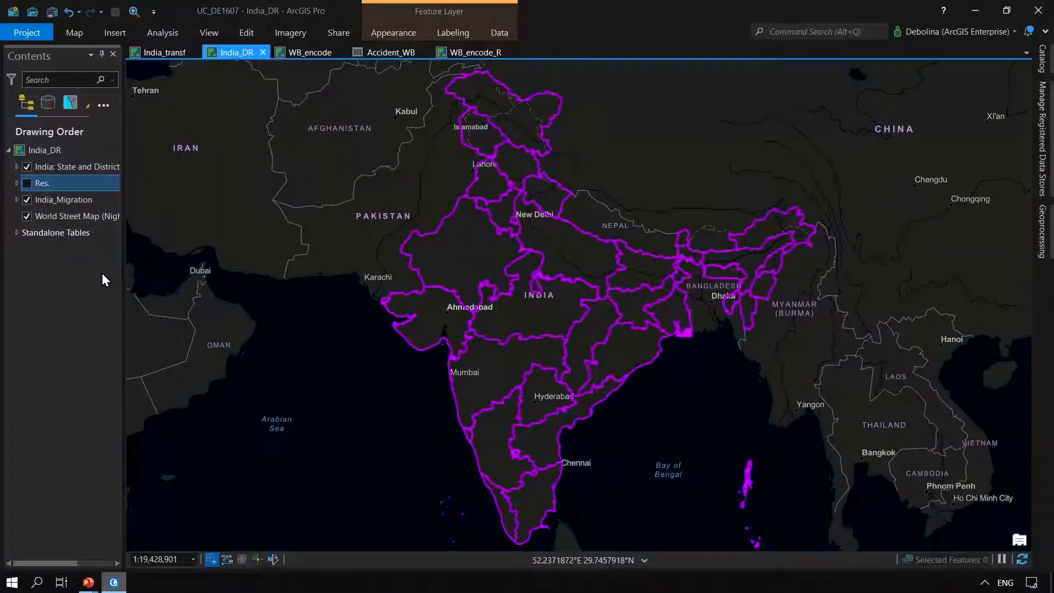
# Step: Open the Data Engineering view for the India_Migration layer and dock it beside the India_DR map
pyautogui.click(75, 201)
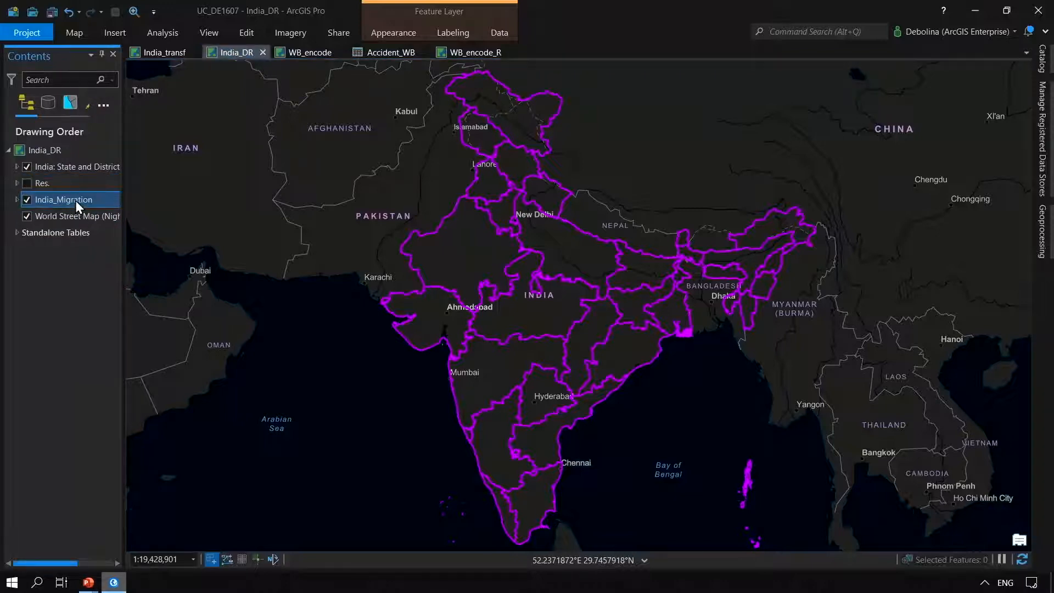
pyautogui.rightClick(75, 200)
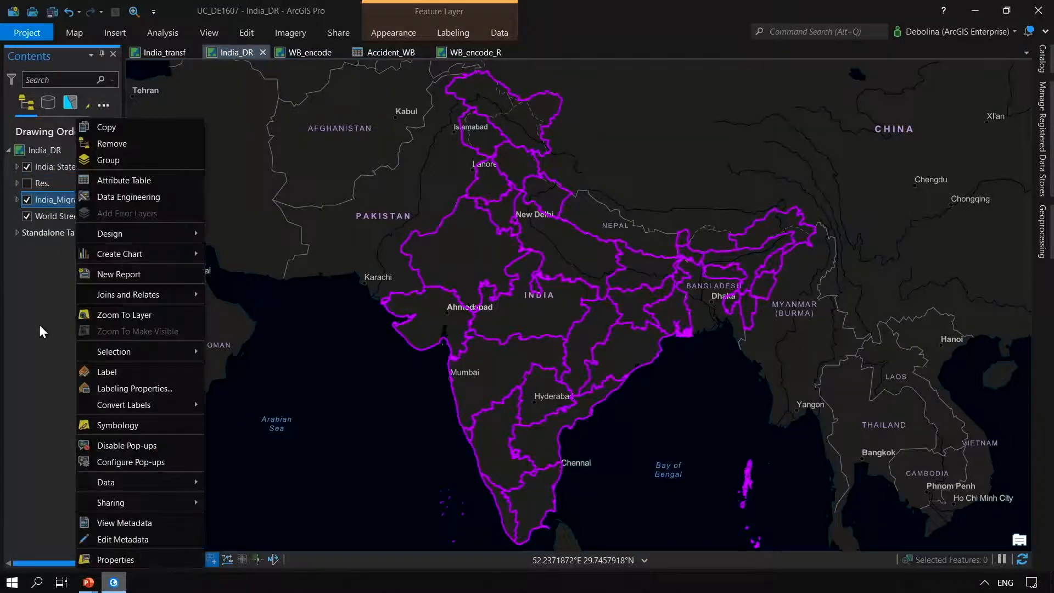
pyautogui.click(123, 198)
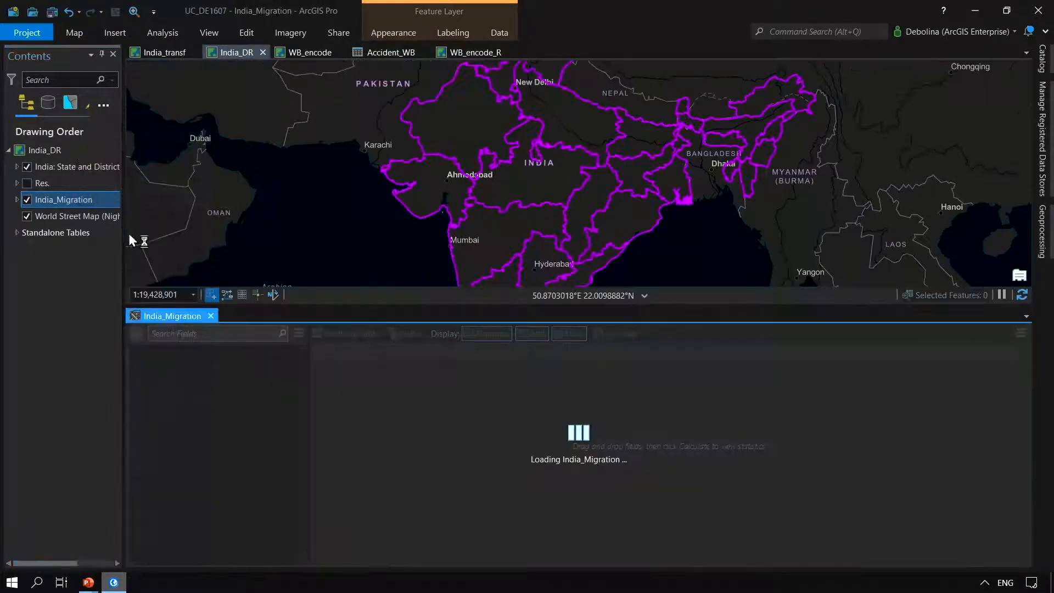
pyautogui.moveTo(174, 312); pyautogui.dragTo(605, 179)
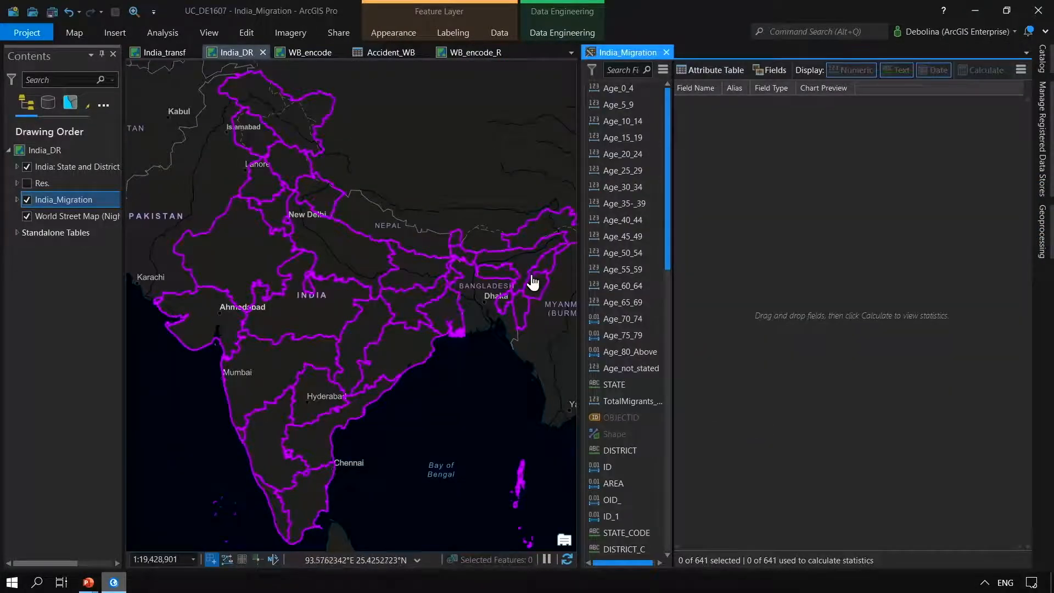
# Step: Create a scatter plot matrix from the India_Migration age fields Age_0_4 through Age_not_stated
pyautogui.click(617, 87)
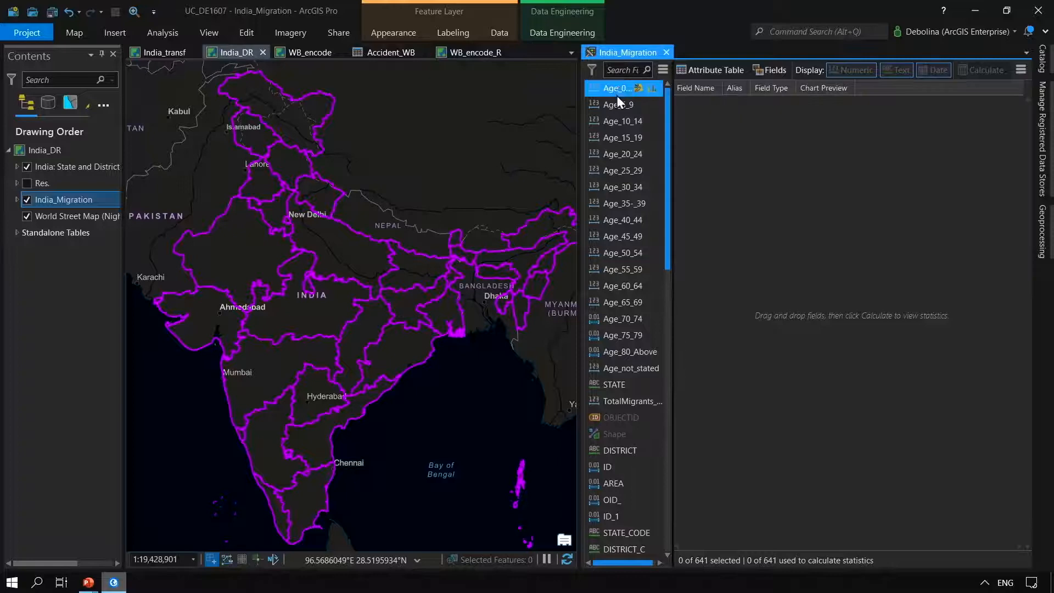
pyautogui.keyDown('shift'); pyautogui.click(616, 368); pyautogui.keyUp('shift')
pyautogui.rightClick(605, 335)
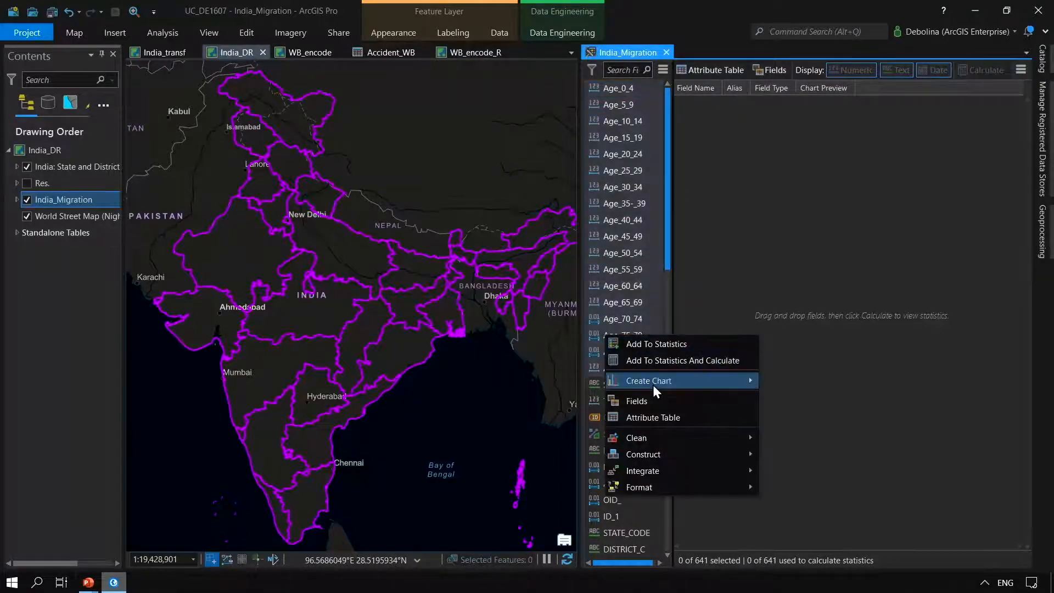
pyautogui.moveTo(654, 381)
pyautogui.click(827, 396)
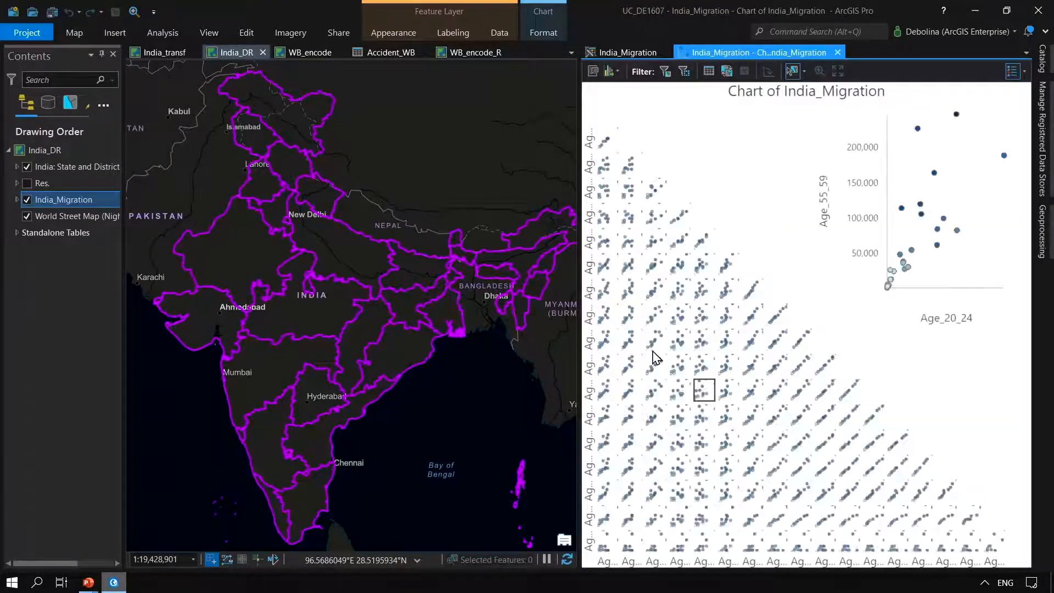
# Step: Inspect the matrix plots of Age_60_64 against Age_25_29 and Age_50_54 against Age_35_39, and close the chart
pyautogui.click(728, 421)
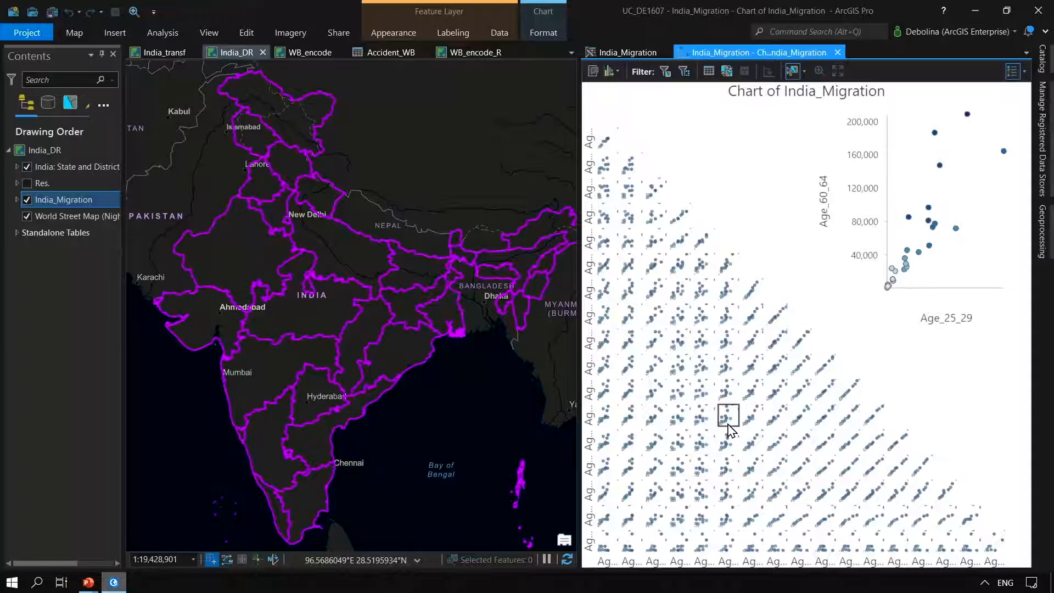
pyautogui.click(778, 373)
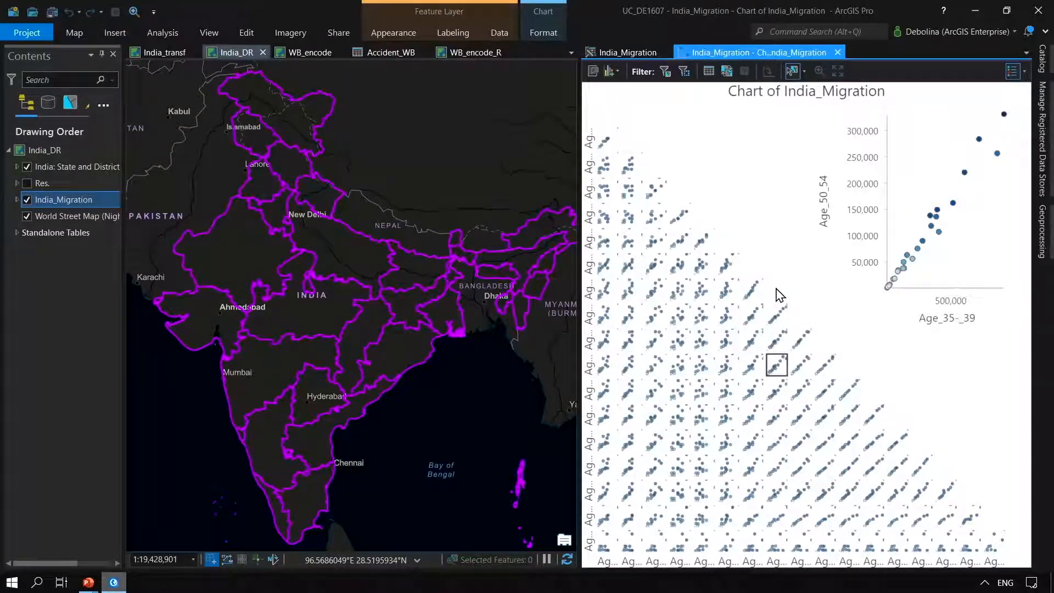
pyautogui.click(837, 53)
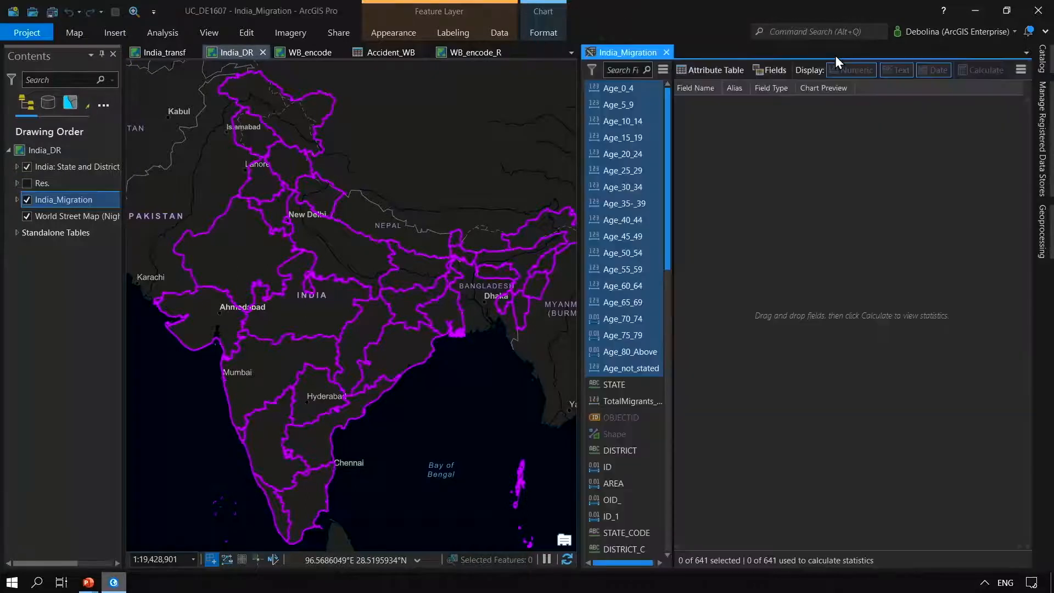
# Step: Set up a PCA Dimension Reduction of the India_Migration age fields with a minimum of 3 components, and close the tool without running it
pyautogui.rightClick(614, 146)
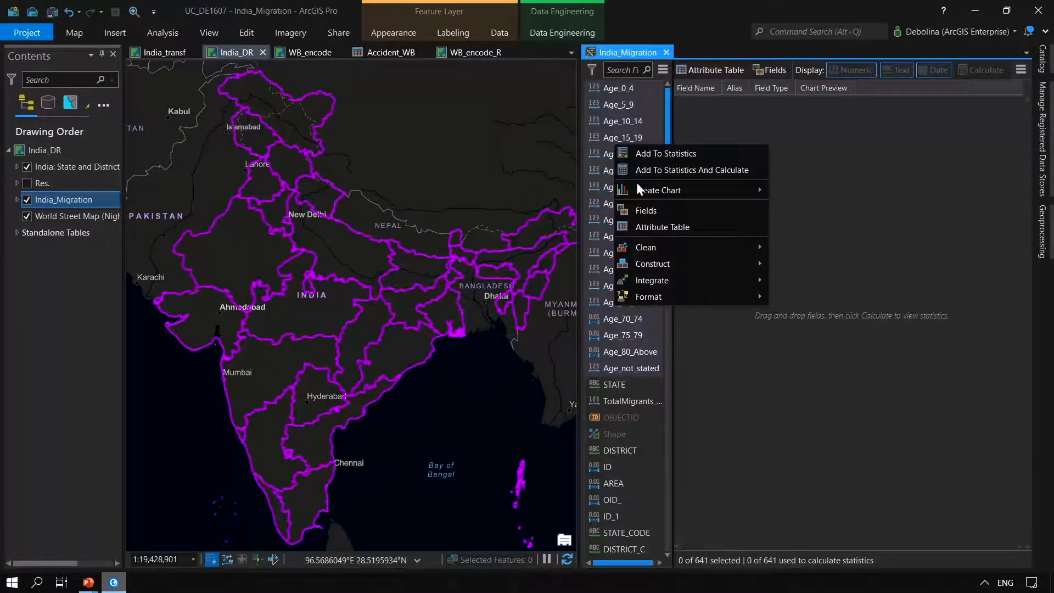
pyautogui.moveTo(673, 262)
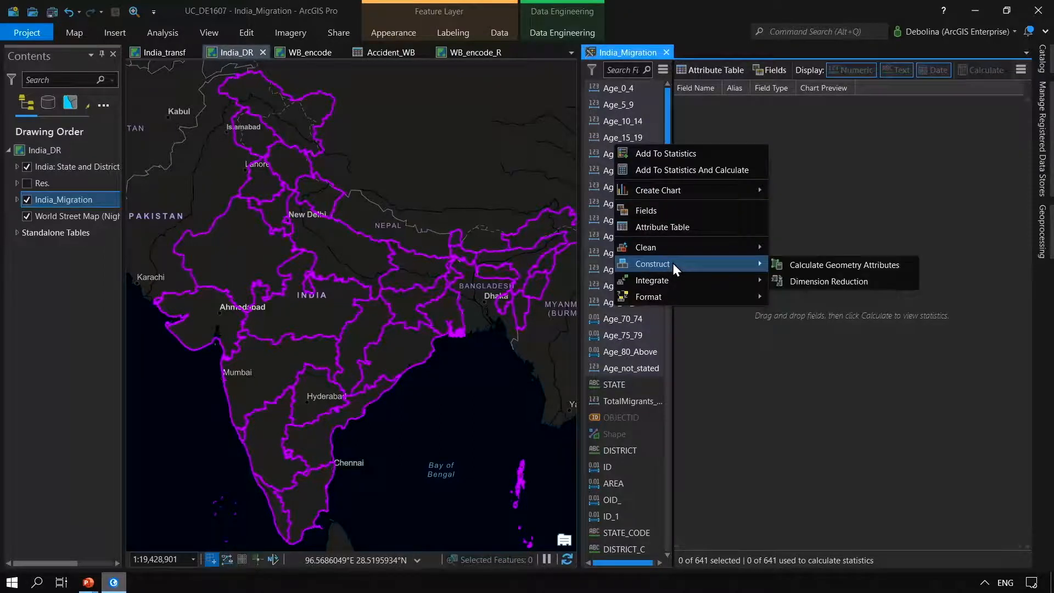
pyautogui.click(806, 279)
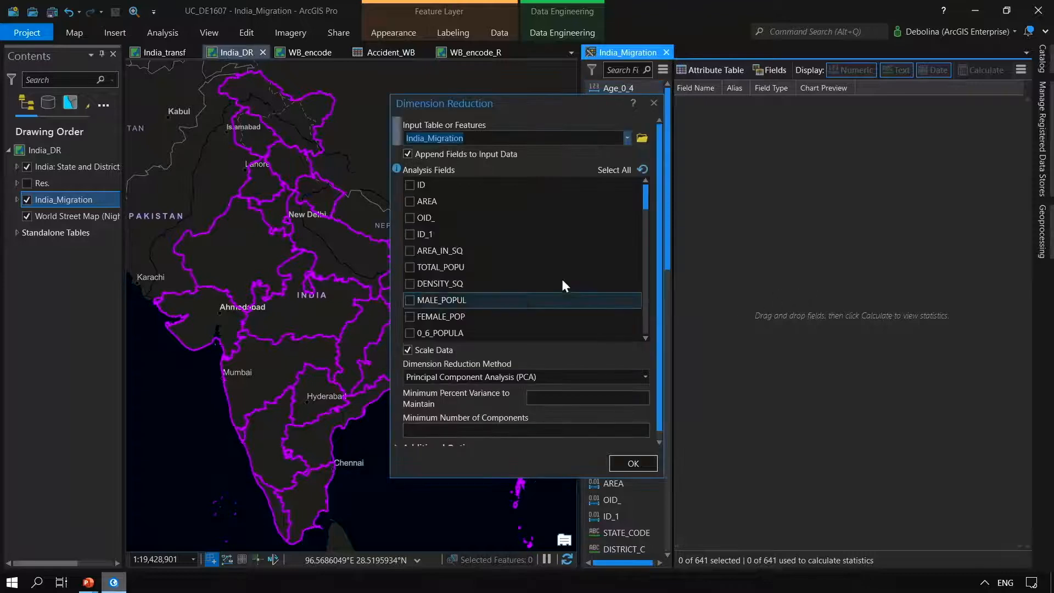
pyautogui.scroll(-10, 523, 264)
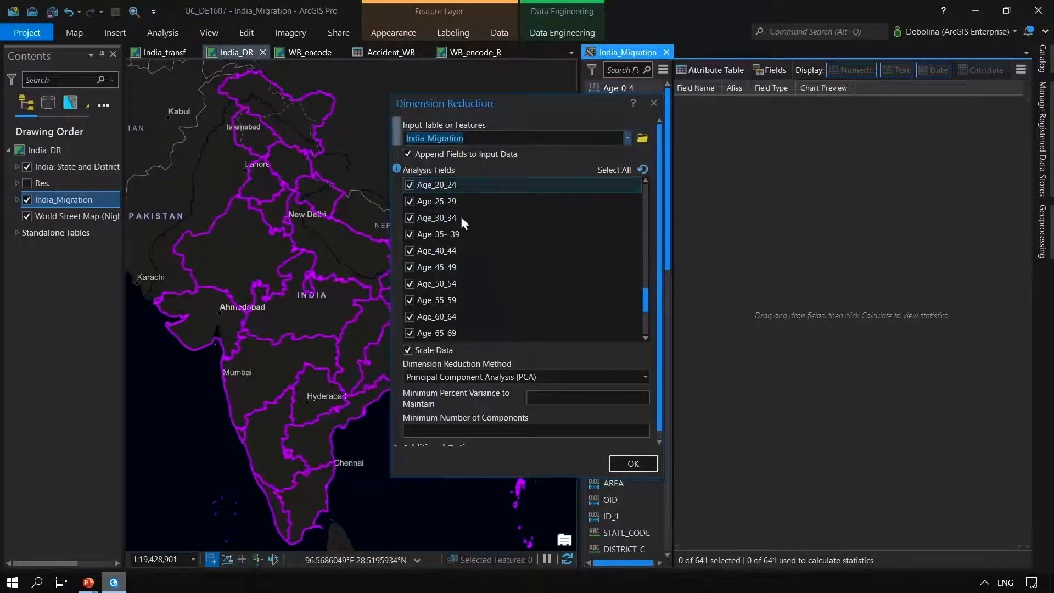
pyautogui.click(519, 427)
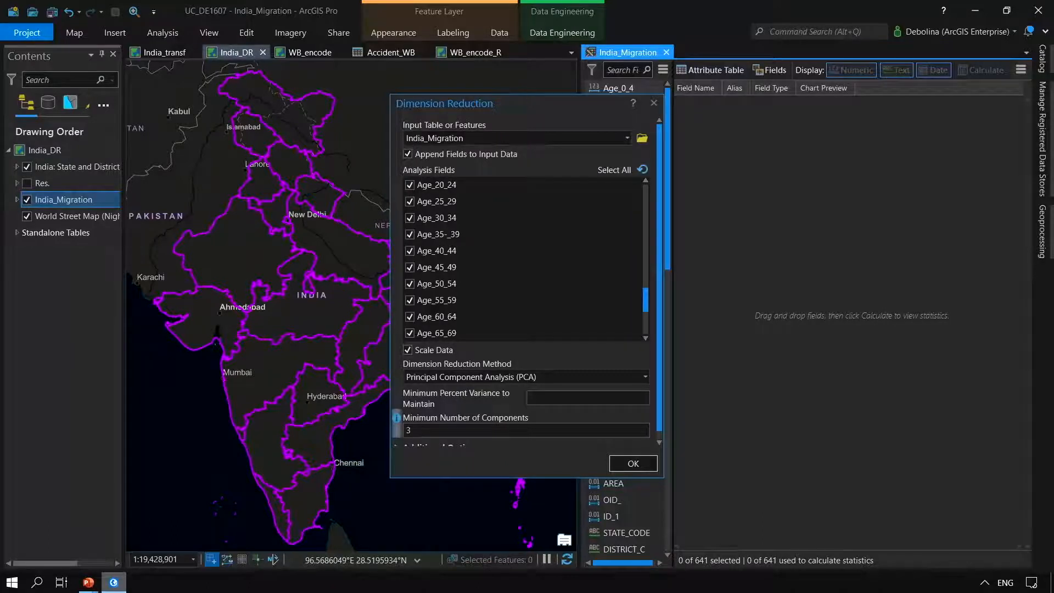
pyautogui.click(654, 108)
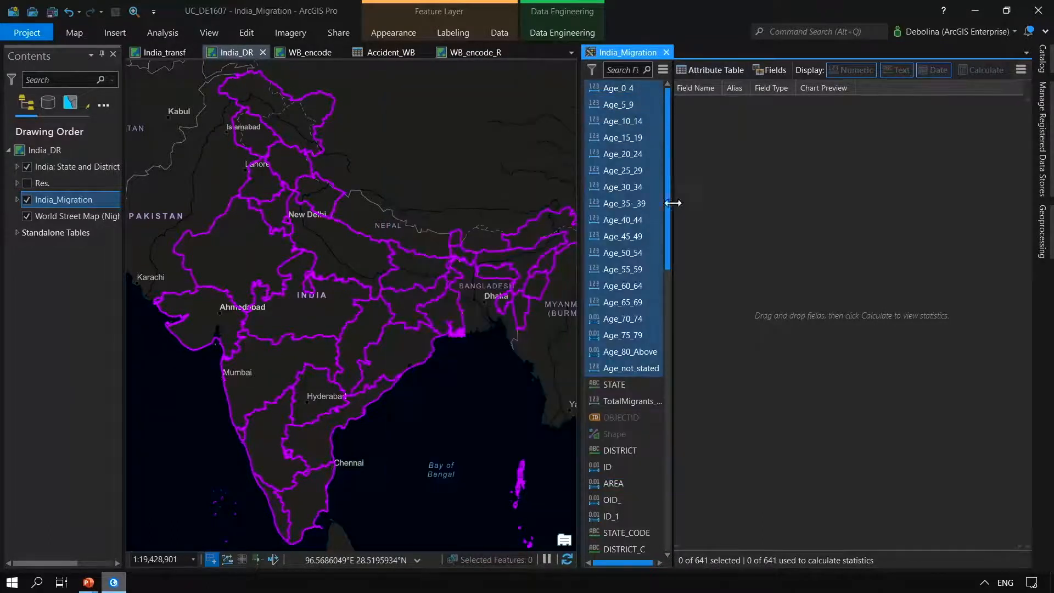
# Step: Locate the component fields of India_Migration, open the Eigenvectors chart of Eigenvectors_T beside the map, and toggle on the Res. layer
pyautogui.moveTo(667, 209); pyautogui.dragTo(694, 489)
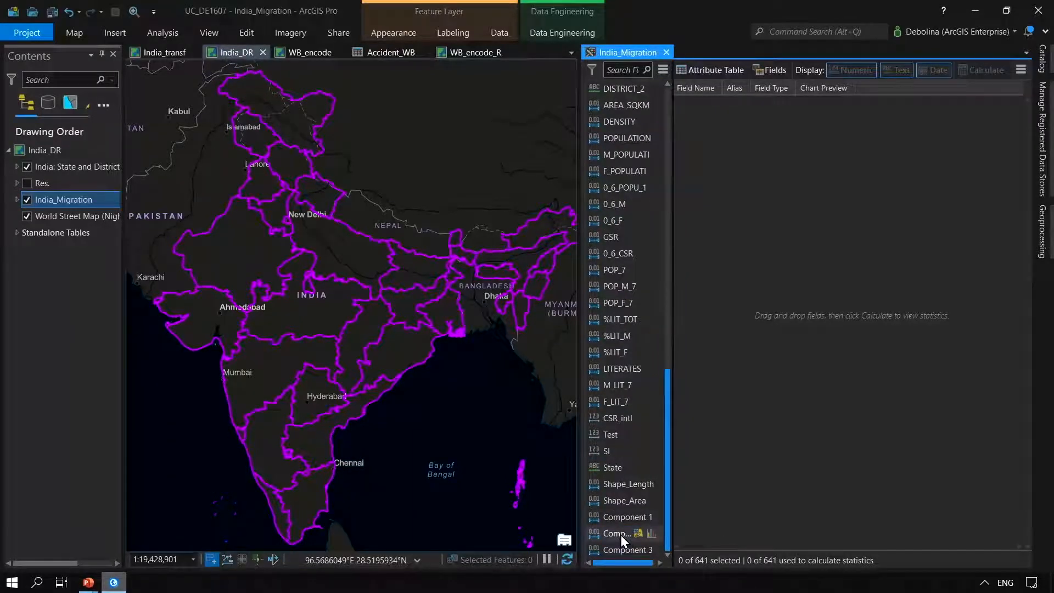
pyautogui.click(15, 233)
pyautogui.rightClick(60, 328)
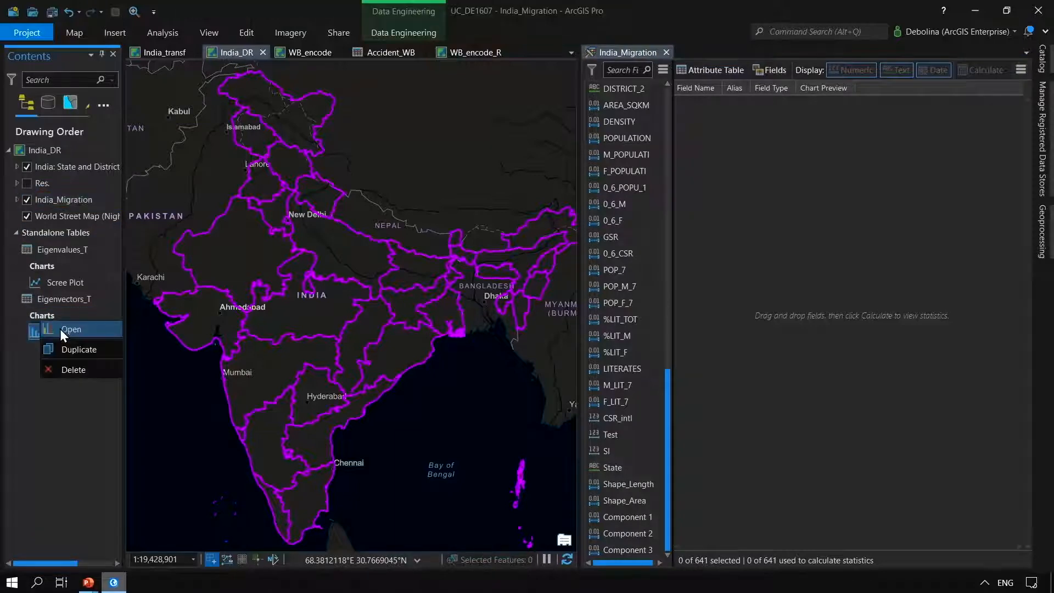
pyautogui.click(75, 327)
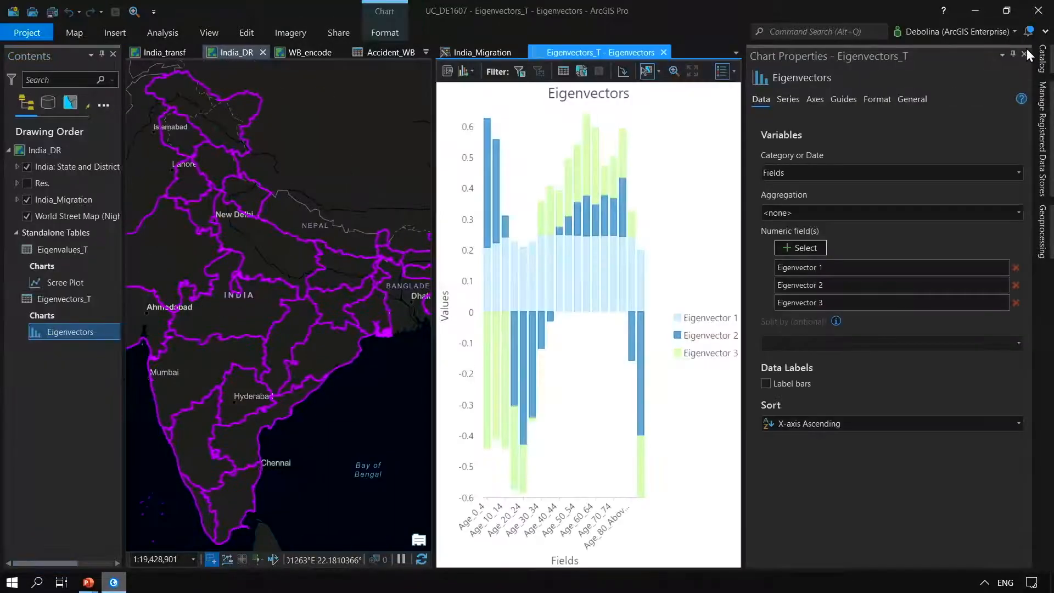
pyautogui.click(1023, 54)
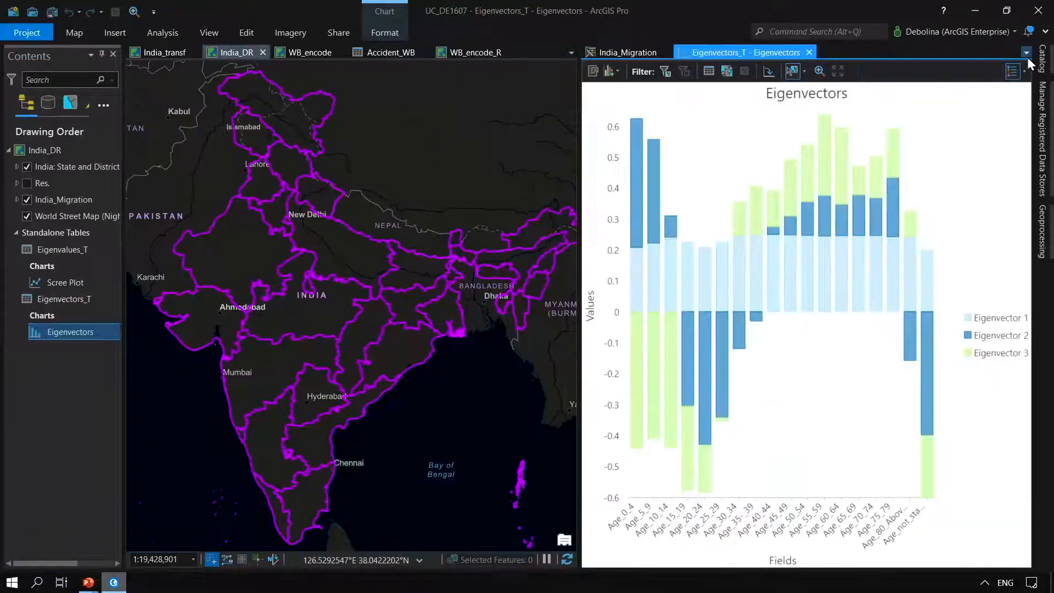
pyautogui.click(666, 51)
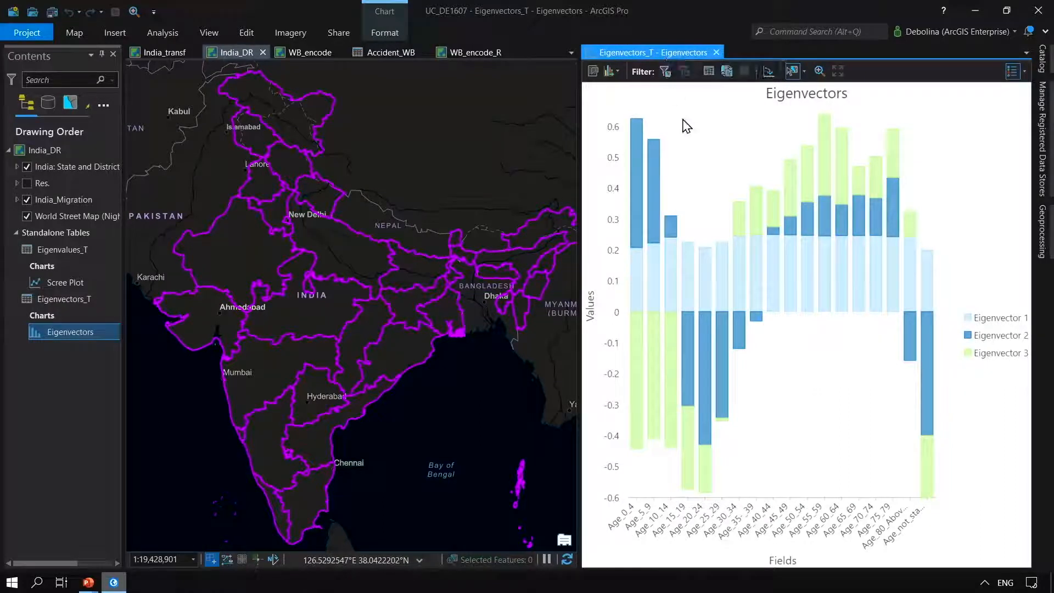
pyautogui.click(26, 183)
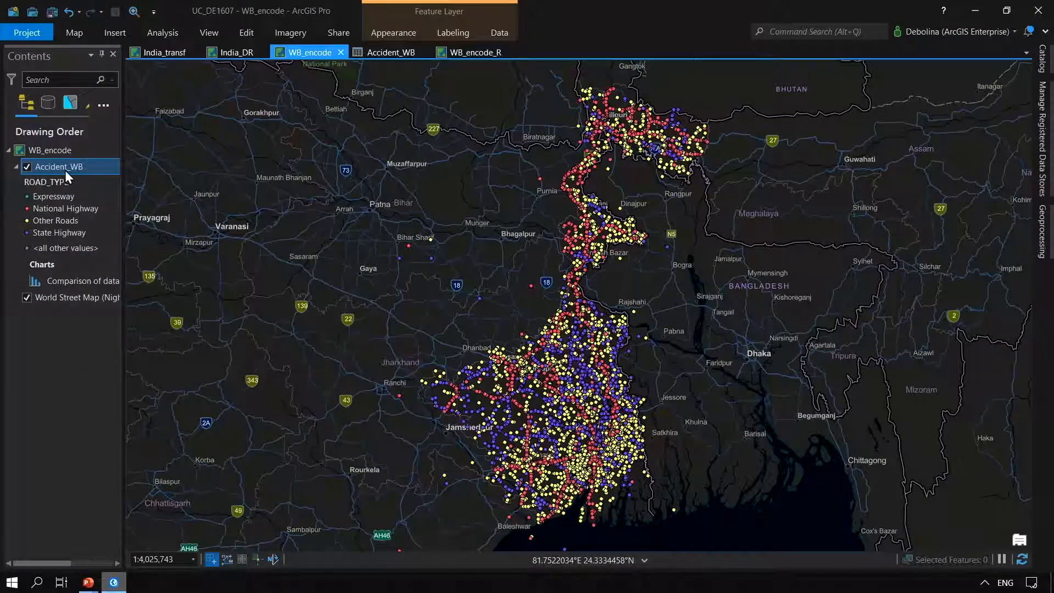
# Step: Open the Data Engineering view for Accident_WB beside the WB_encode map and inspect the ROAD TYPE bar chart's National Highway count
pyautogui.rightClick(58, 169)
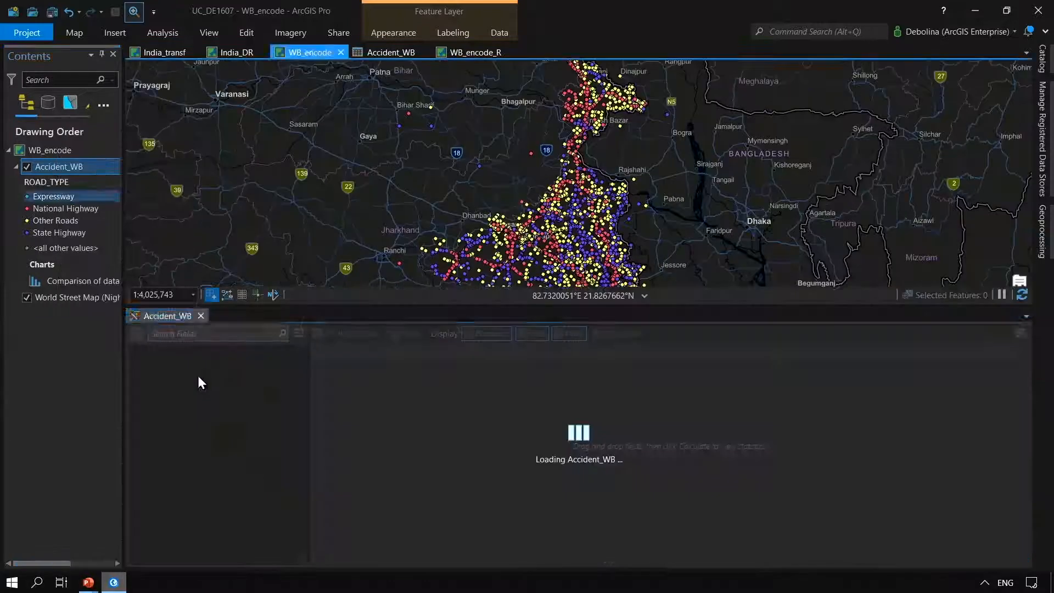
pyautogui.moveTo(154, 314); pyautogui.dragTo(602, 178)
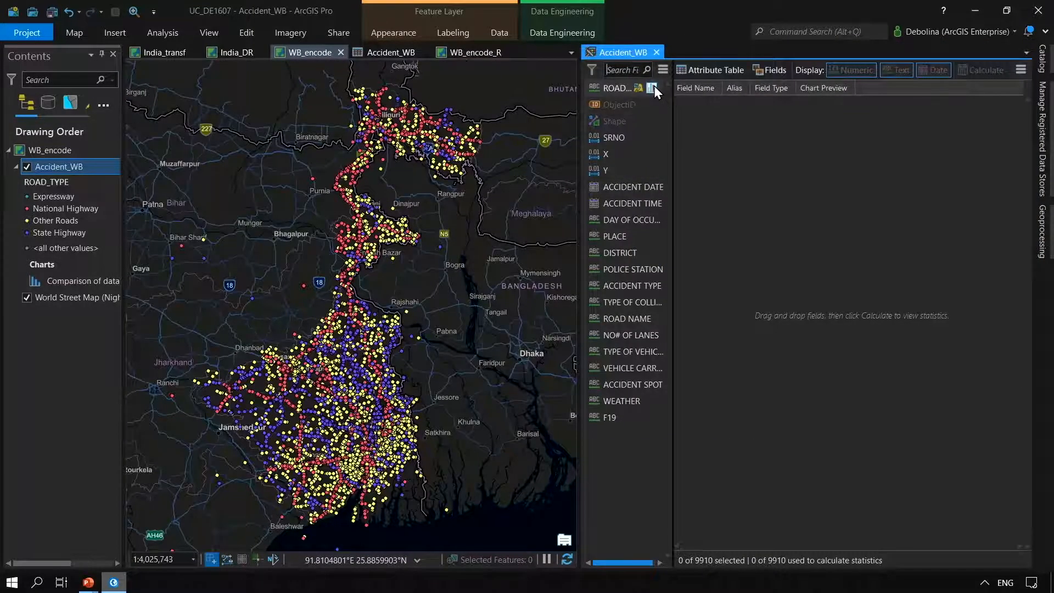
pyautogui.doubleClick(653, 87)
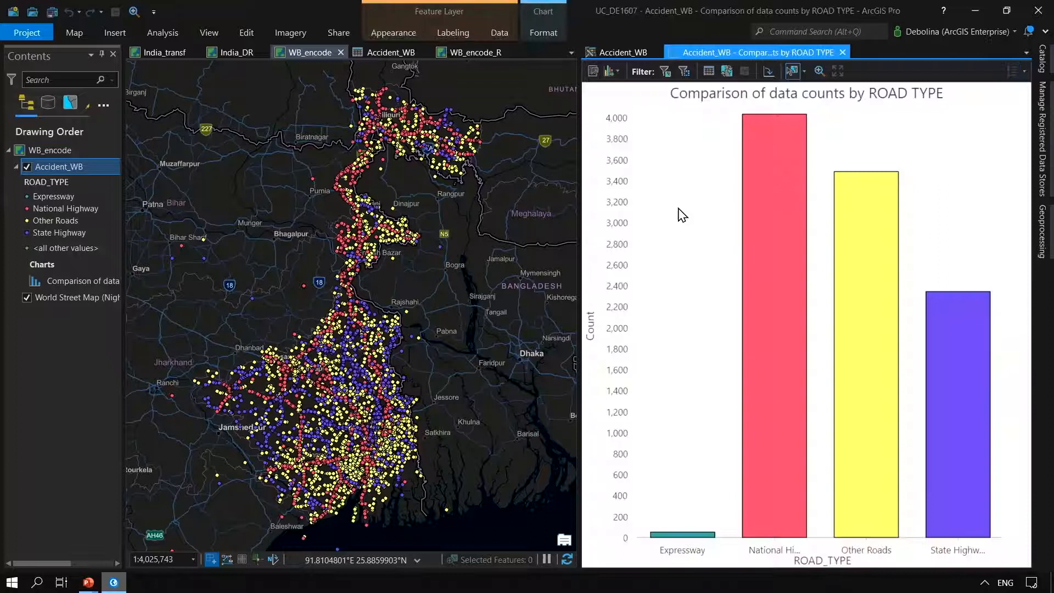
pyautogui.moveTo(769, 317)
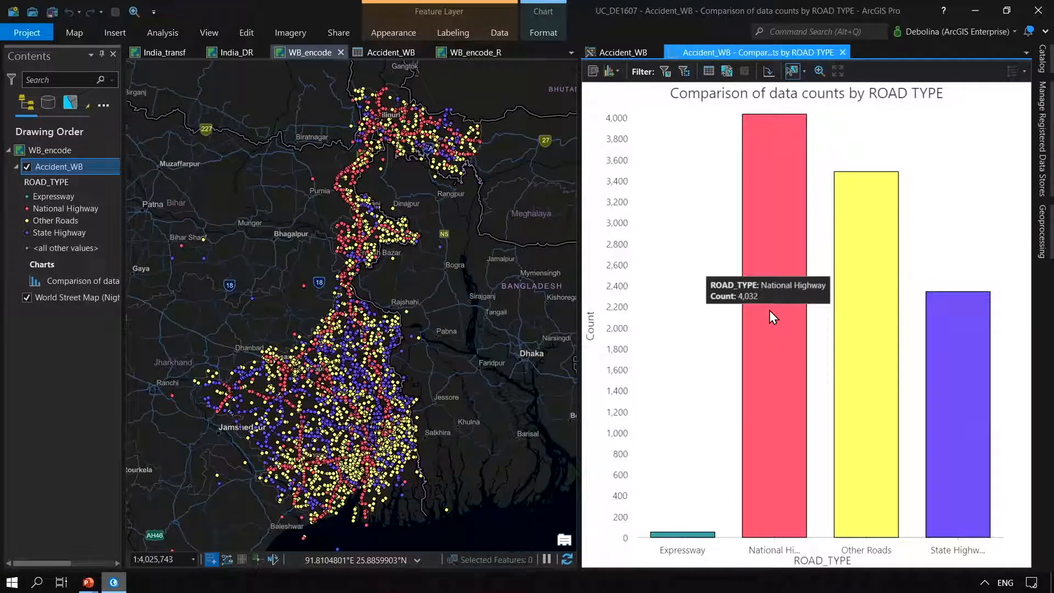
pyautogui.click(842, 52)
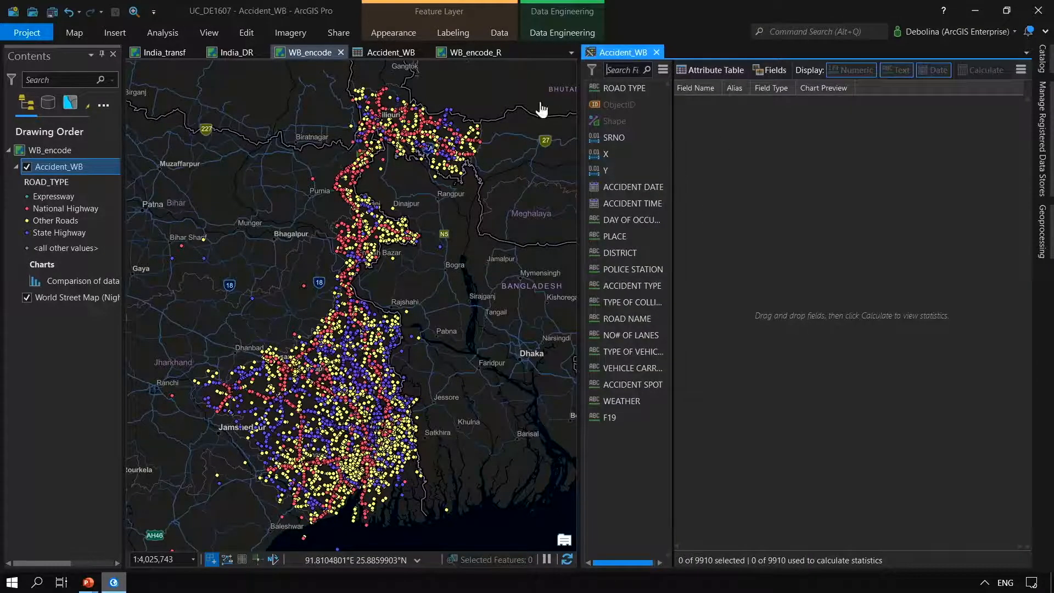
# Step: Symbolize the Accident_WB layer in WB_encode as a heat map and check which weight fields are available
pyautogui.click(393, 32)
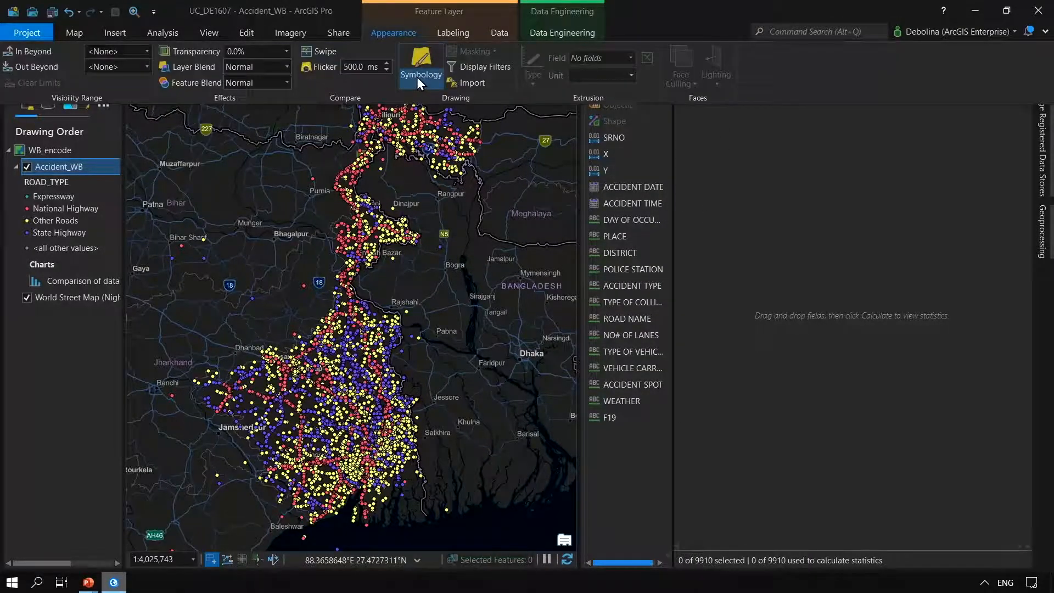
pyautogui.click(417, 77)
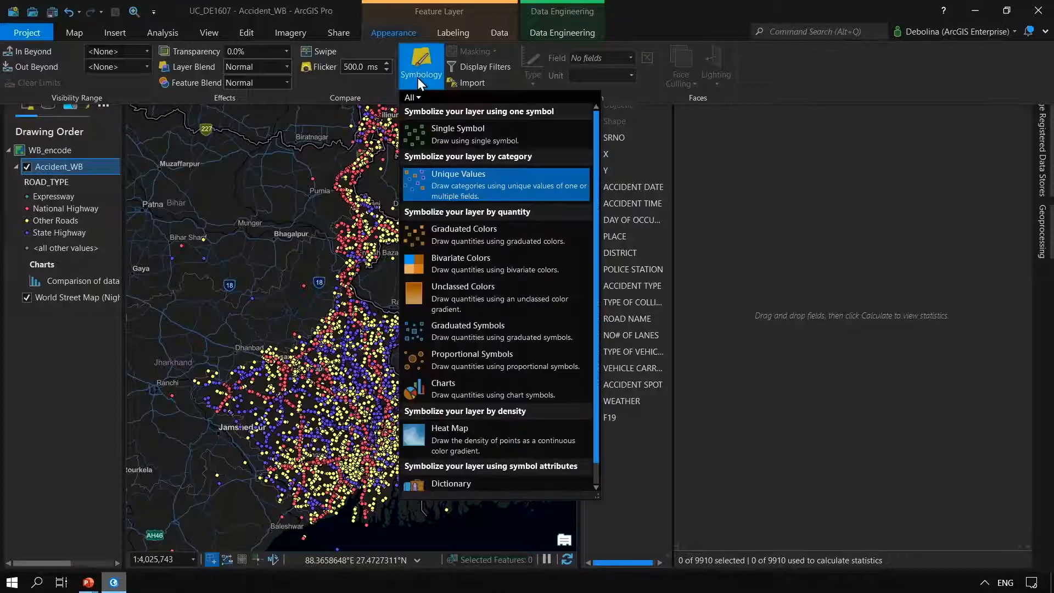
pyautogui.click(474, 441)
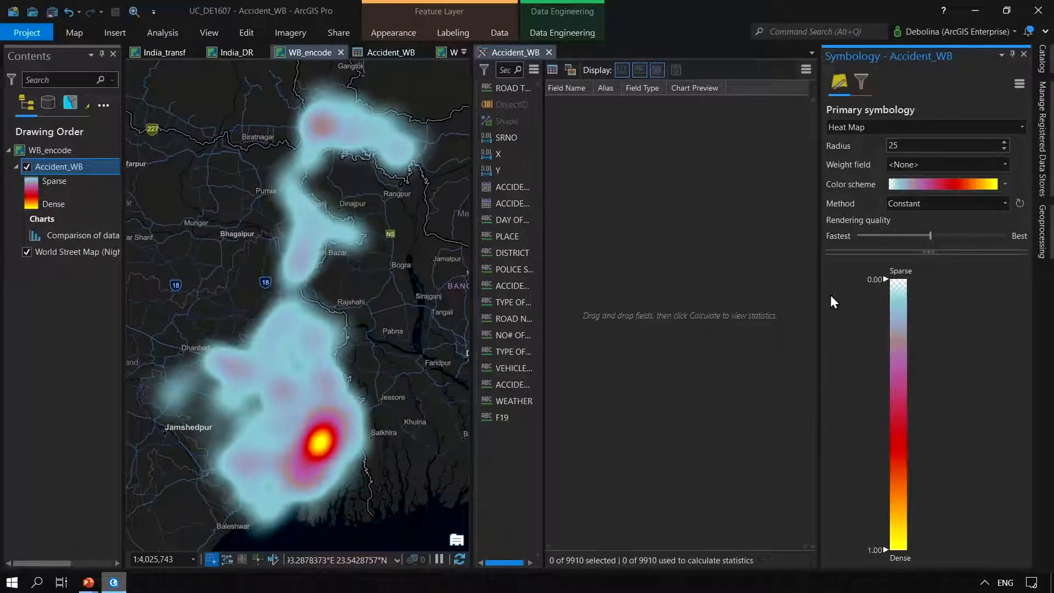
pyautogui.click(1002, 165)
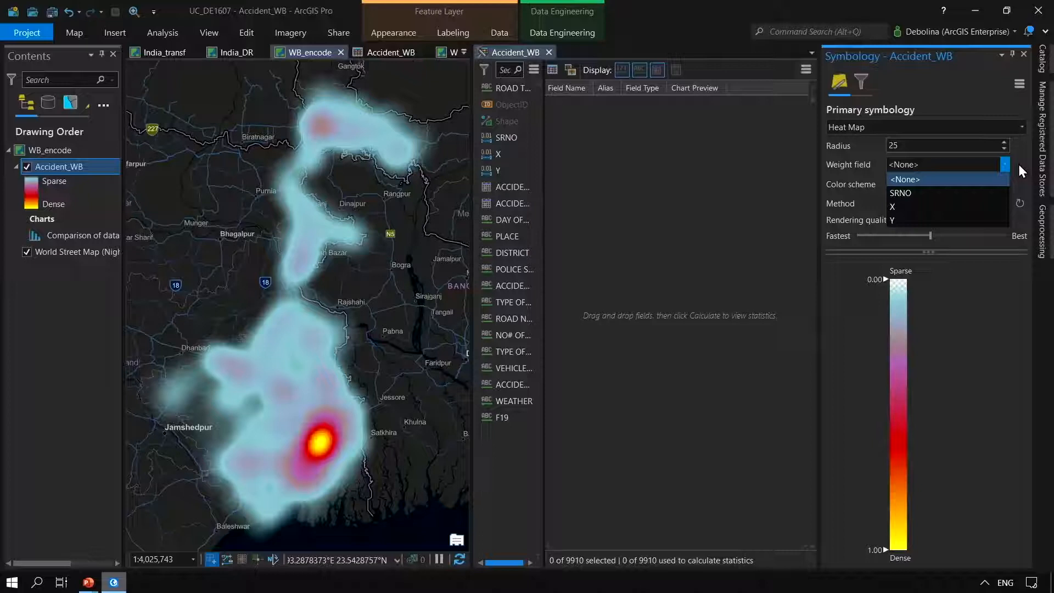
pyautogui.click(1019, 164)
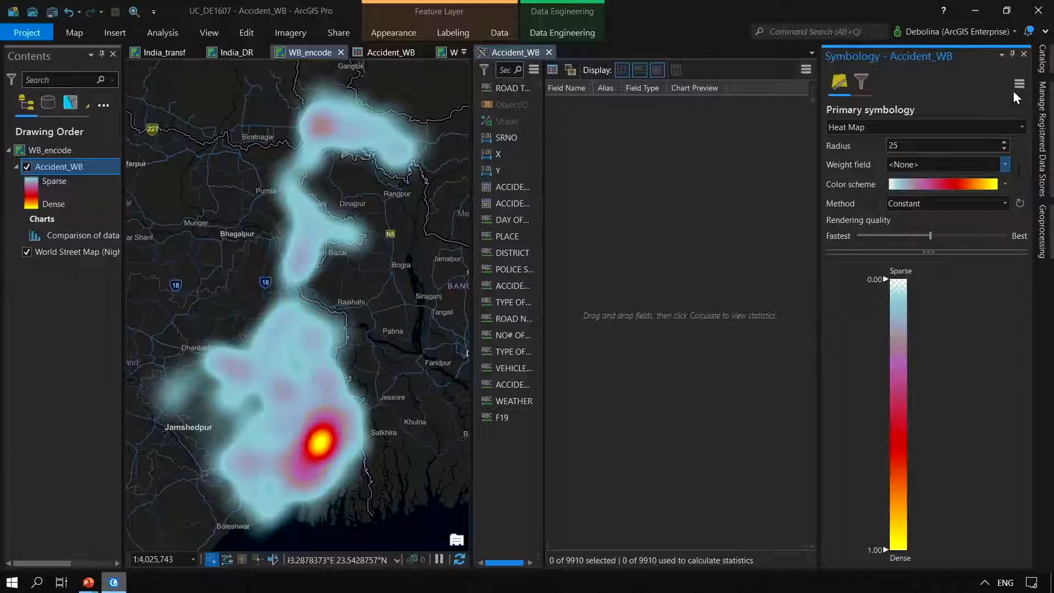
pyautogui.click(1023, 54)
# Step: Set up Encode Field for the ROAD TYPE field of Accident_WB with the One-hot method, and close the tool without running it
pyautogui.click(621, 88)
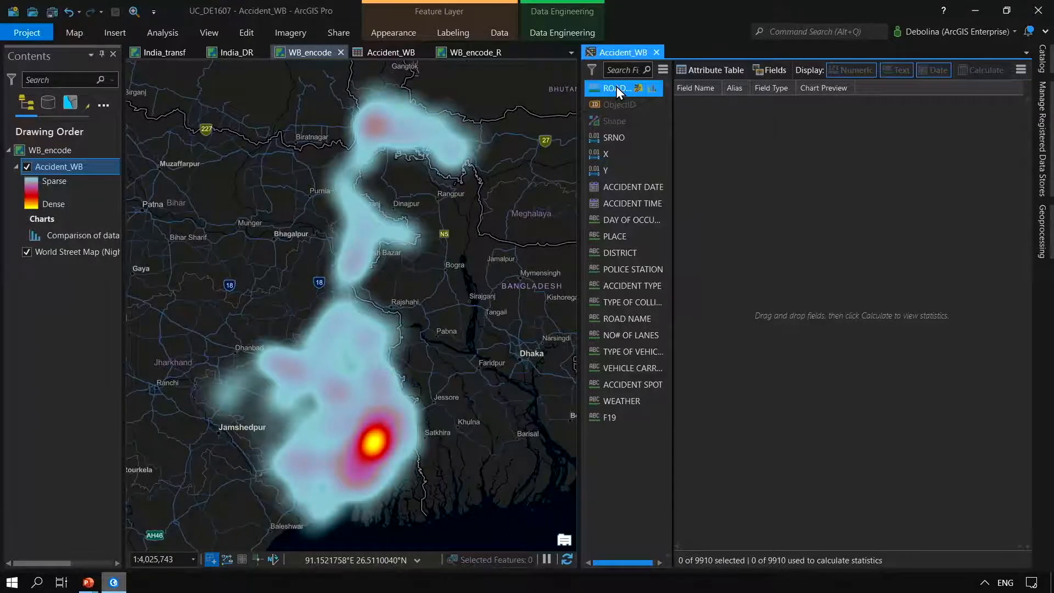
pyautogui.rightClick(616, 86)
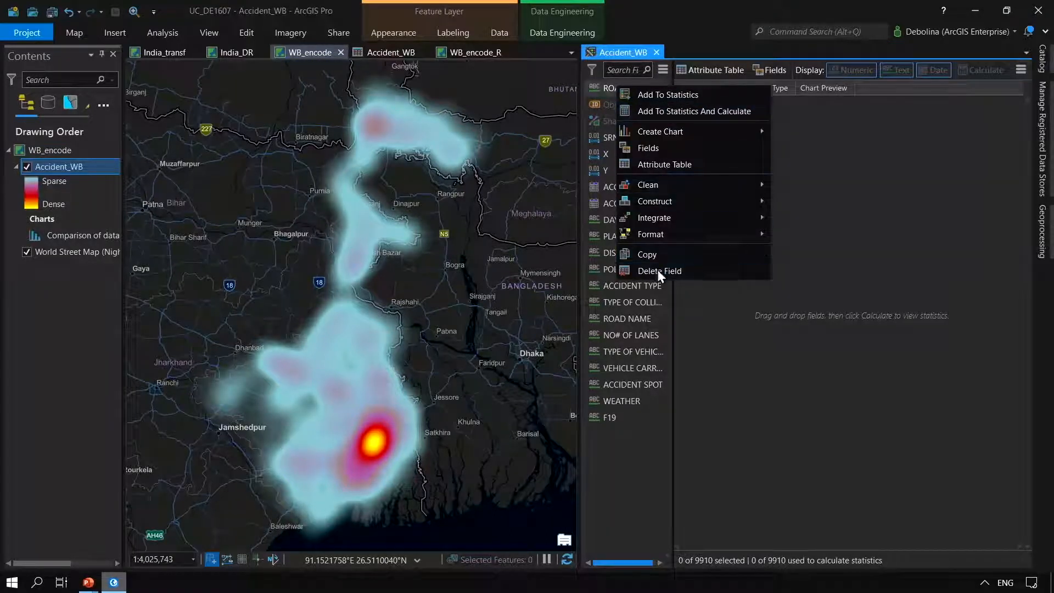
pyautogui.moveTo(682, 240)
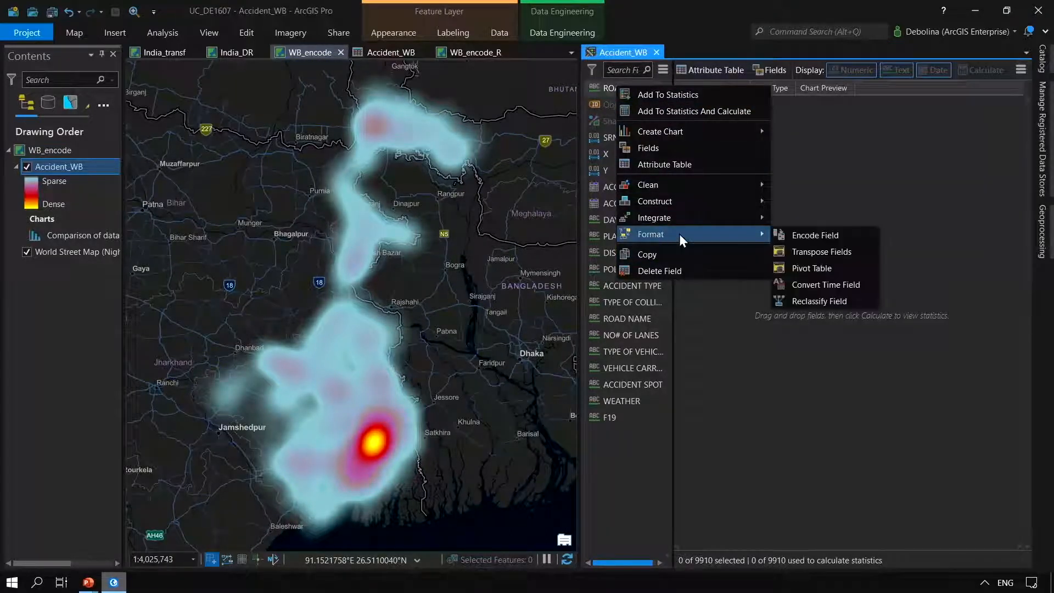
pyautogui.click(805, 235)
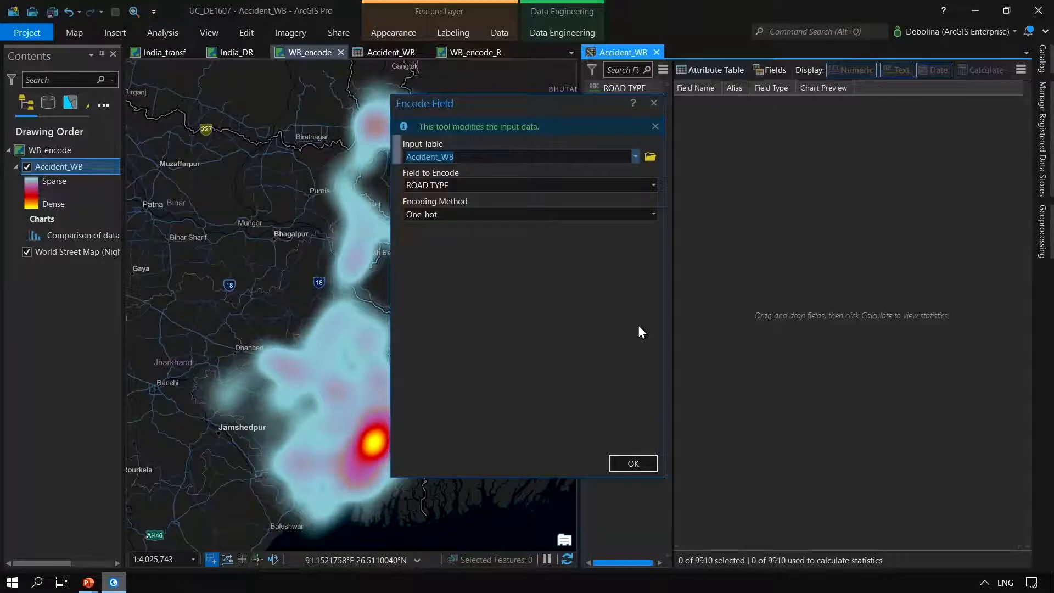
pyautogui.click(653, 104)
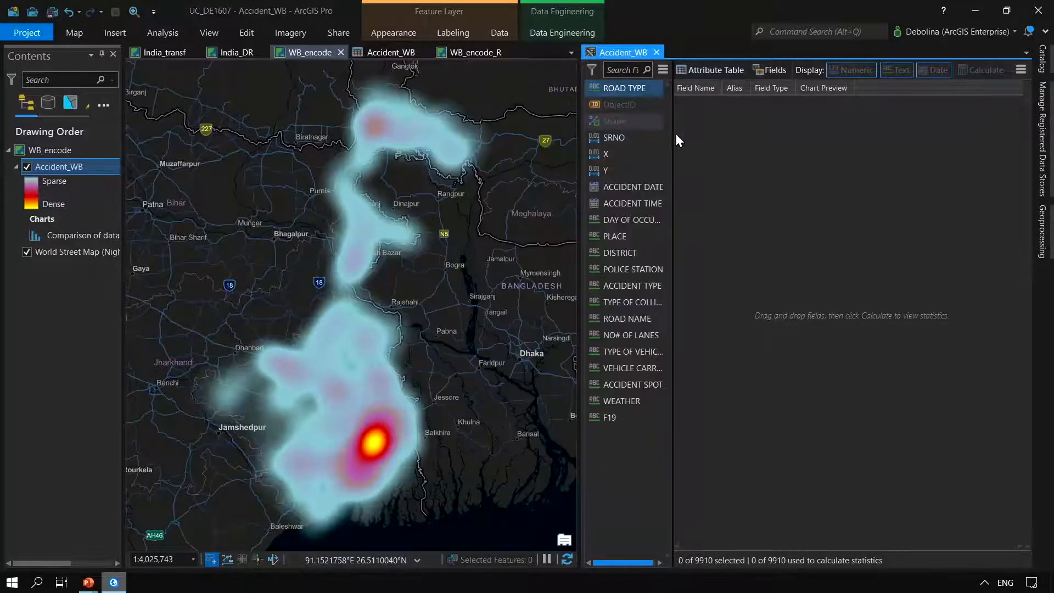
# Step: Examine the one-hot encoded road type columns in the Accident_WB attribute table, and close the Data Engineering view
pyautogui.click(380, 54)
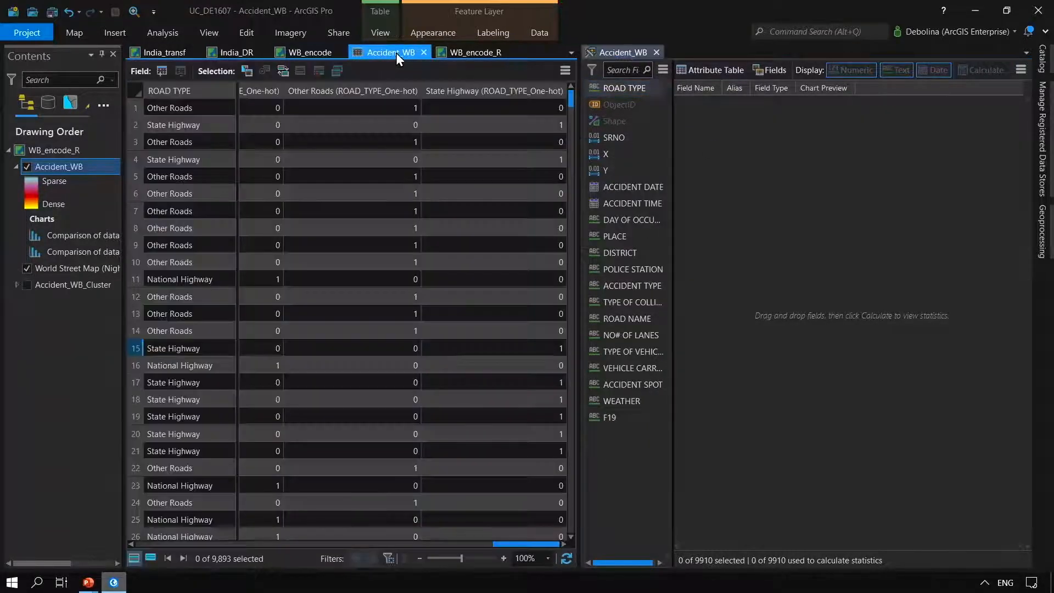
pyautogui.click(174, 109)
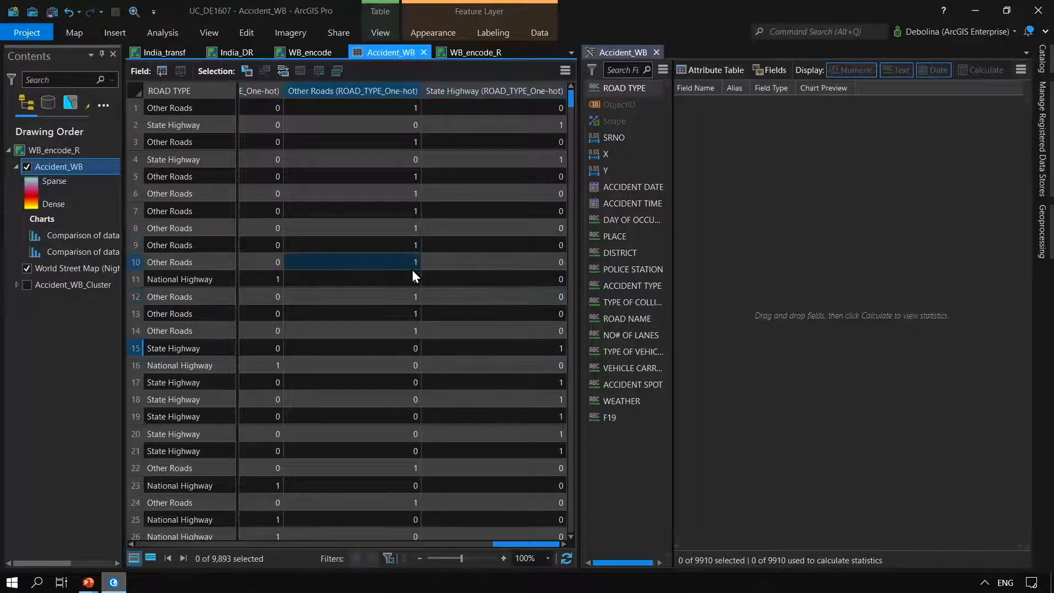
pyautogui.click(655, 53)
# Step: Weight the Accident_WB heat map in the WB_encode_R map by the National Highway (ROAD_TYPE_One-hot) field
pyautogui.click(478, 50)
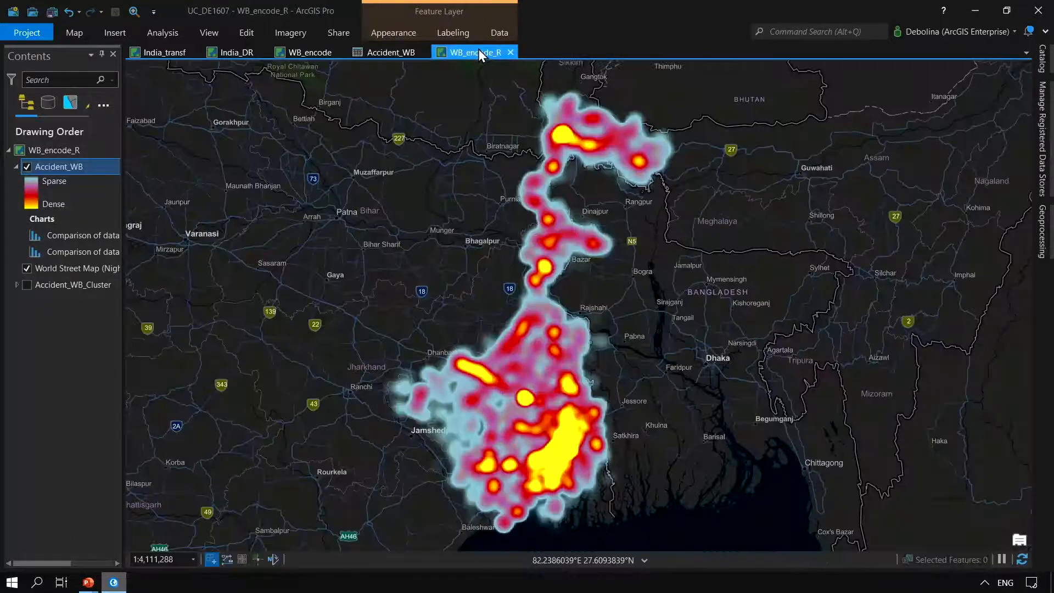
pyautogui.rightClick(62, 166)
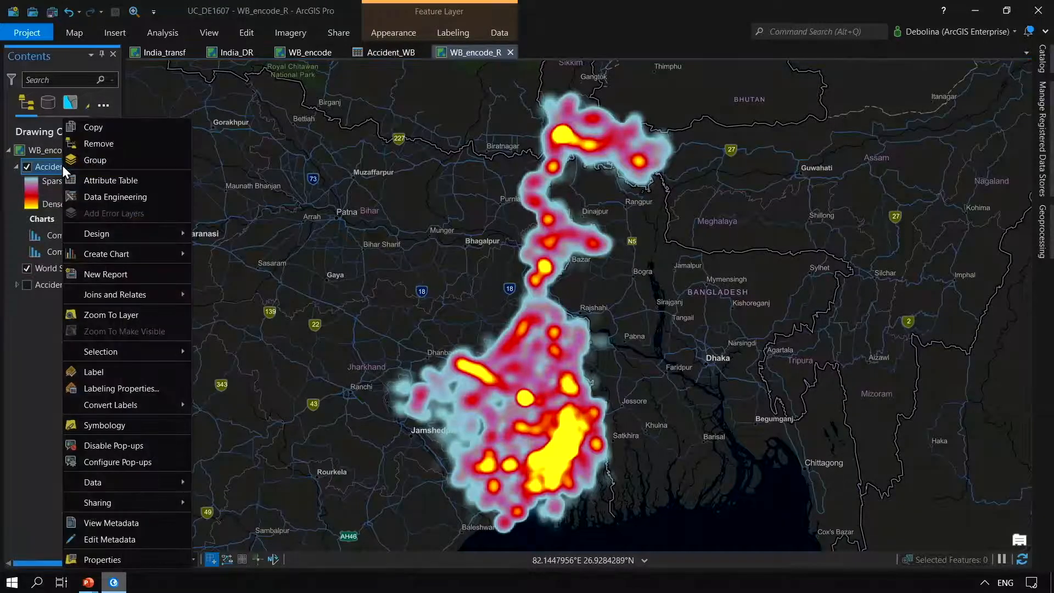
pyautogui.click(122, 426)
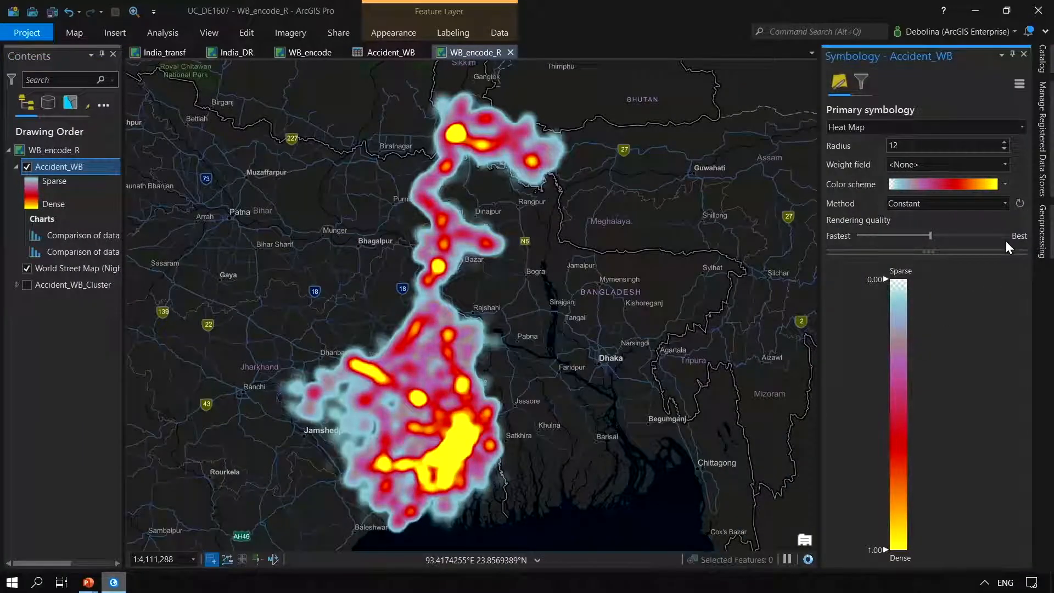
pyautogui.click(1004, 164)
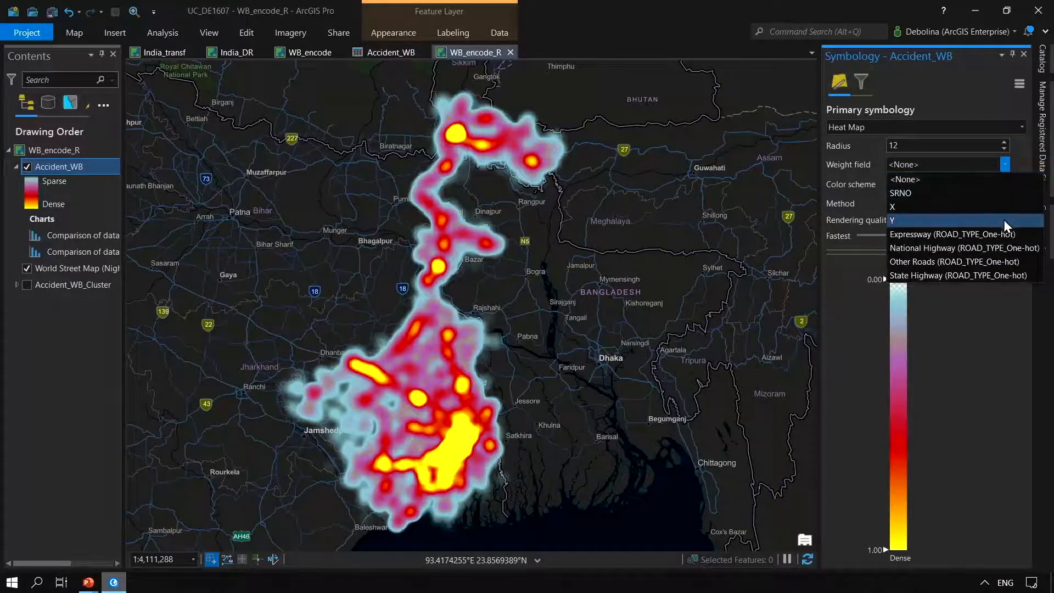
pyautogui.click(1001, 249)
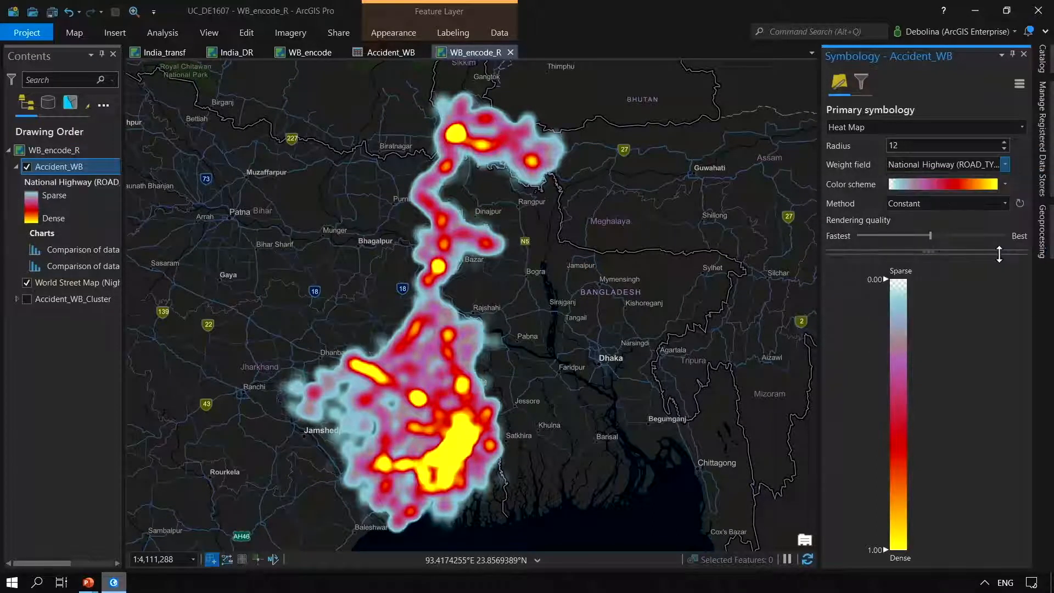